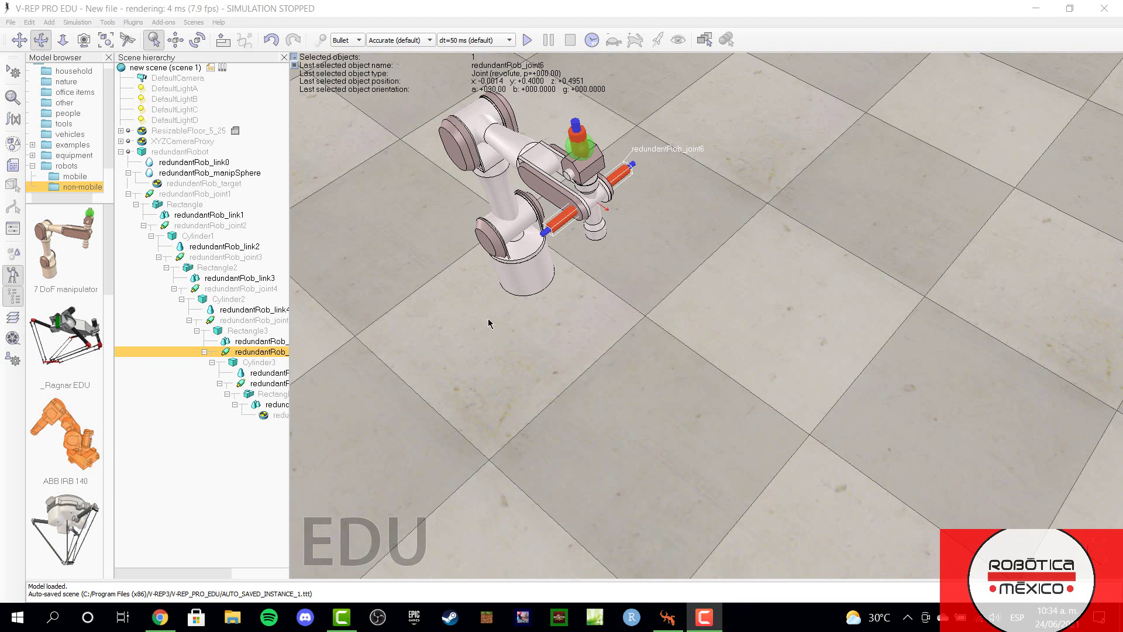
Step: Inspect redundantRob_link5 and redundantRob_joint6 on the 7 DoF manipulator's forearm and wrist
click(264, 344)
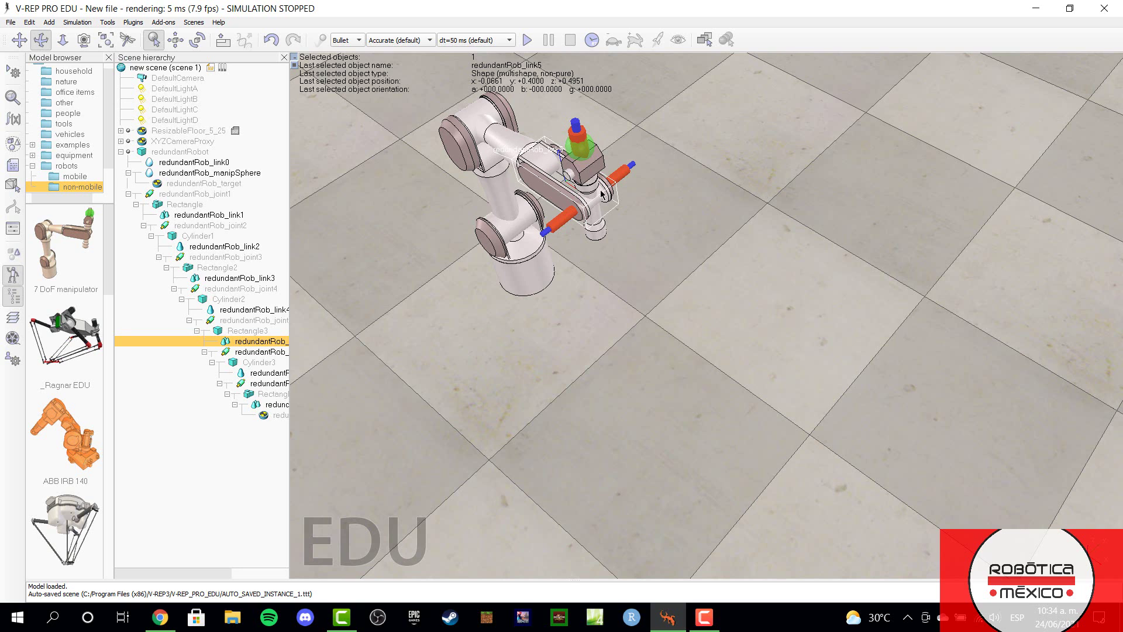
scroll(544, 146, up, 5)
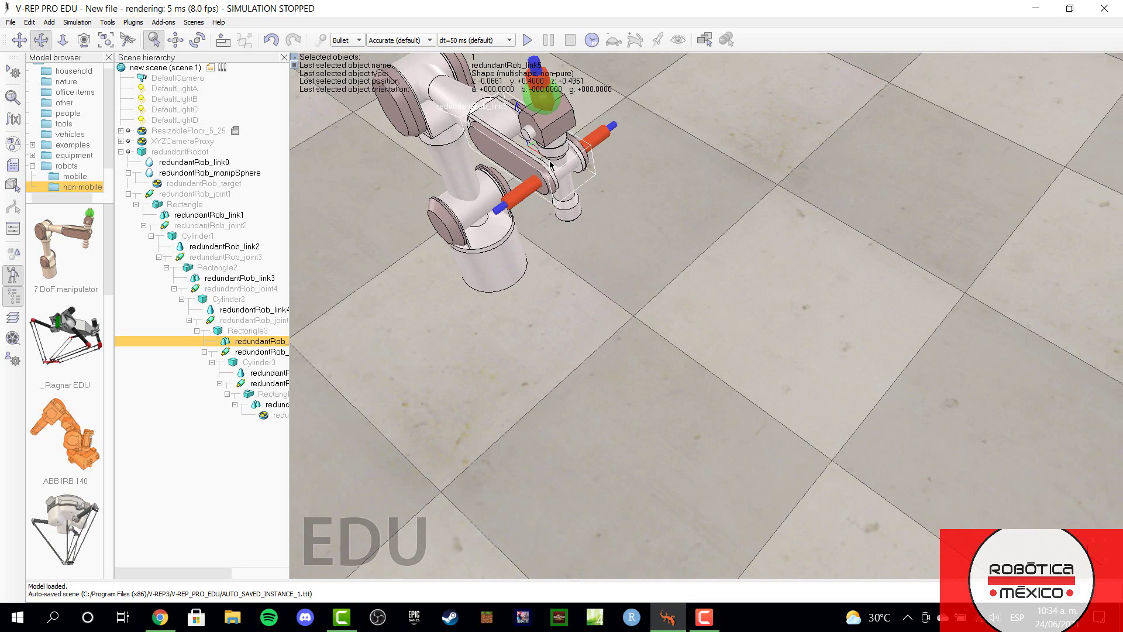
click(257, 351)
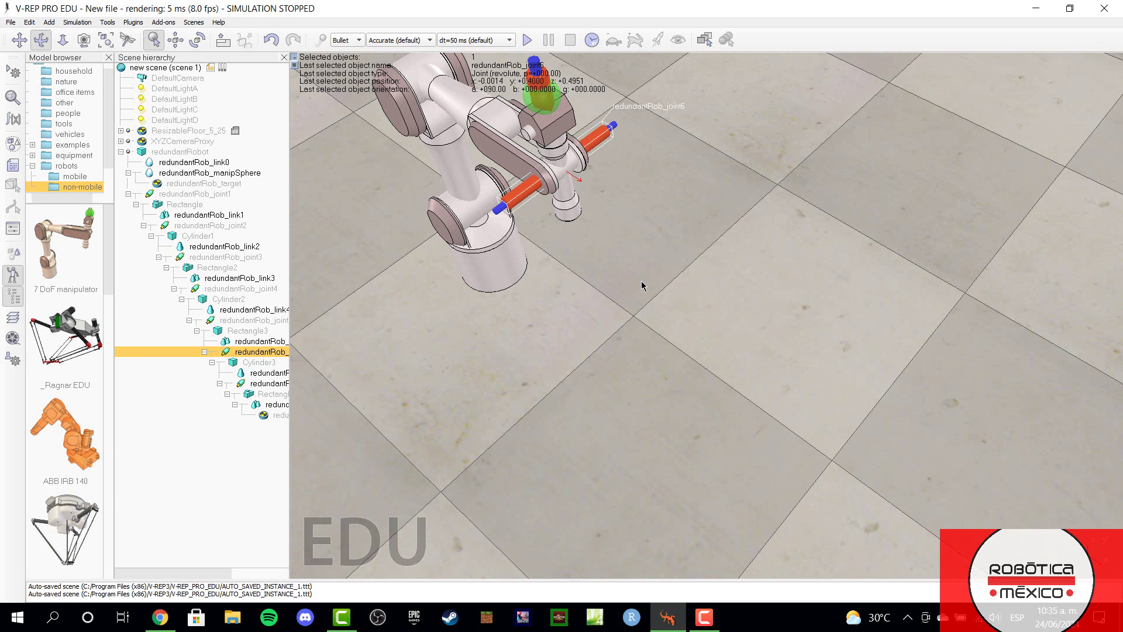
scroll(641, 285, up, 2)
scroll(642, 285, down, 4)
scroll(641, 286, down, 2)
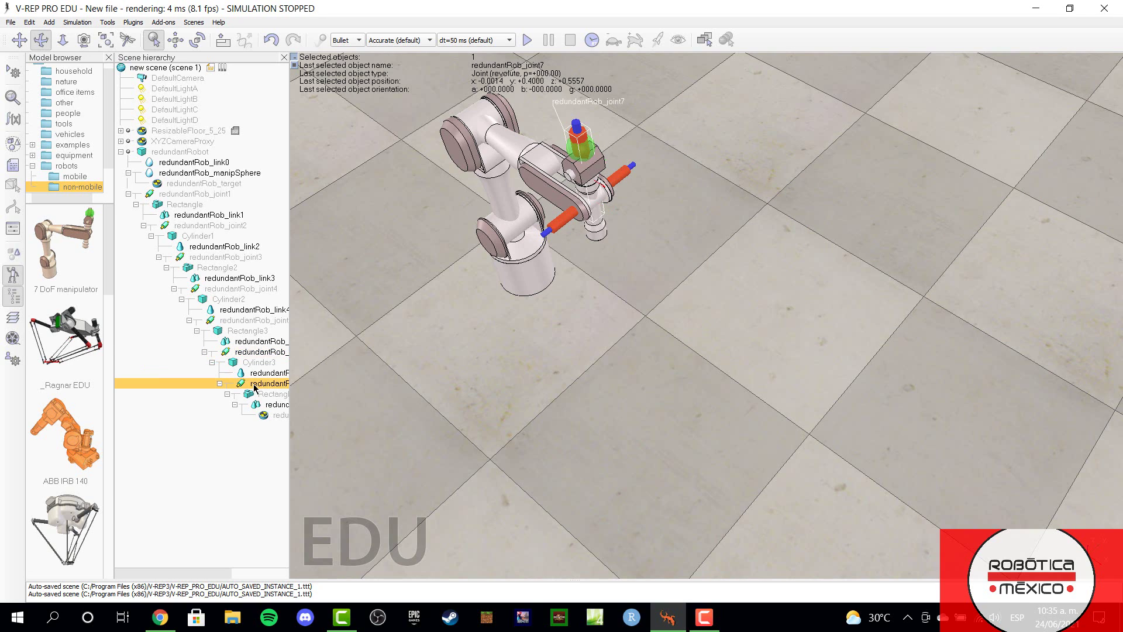
Step: Show redundantRob_joint5 in the scene by enabling the fifth camera visibility layer of the upper row
double_click(212, 321)
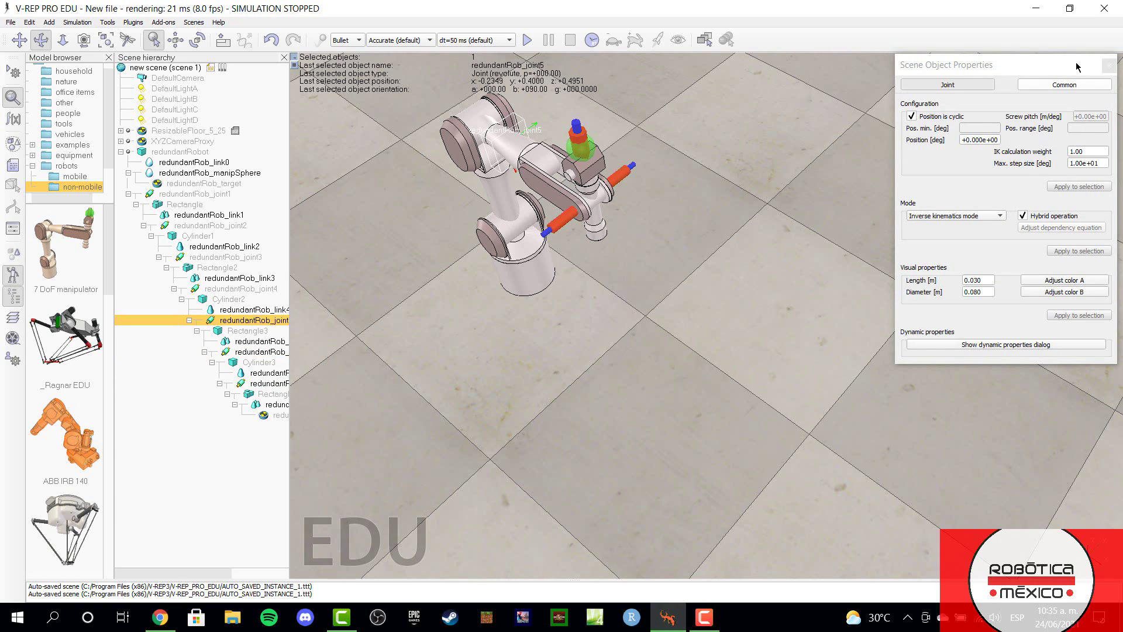
click(1062, 86)
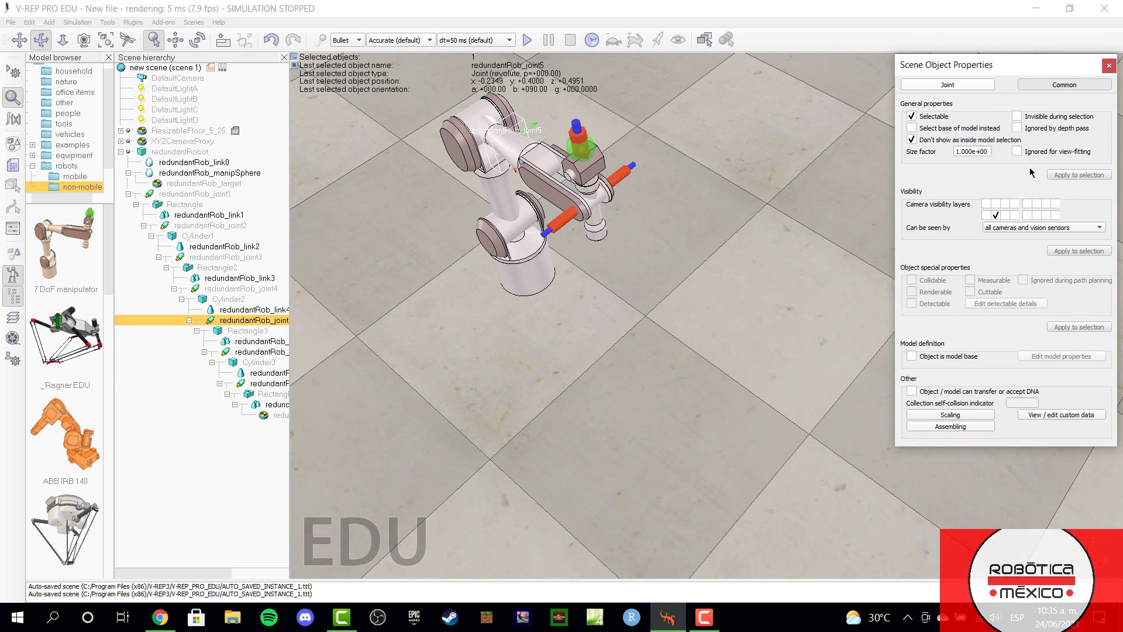
click(1027, 204)
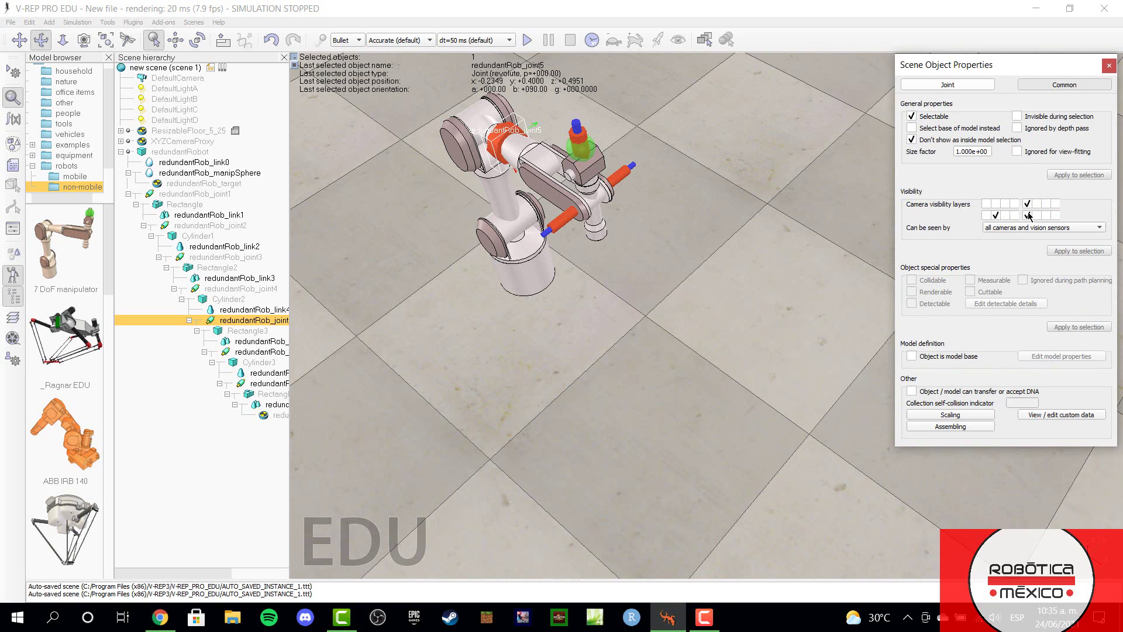
click(1016, 216)
click(1016, 216)
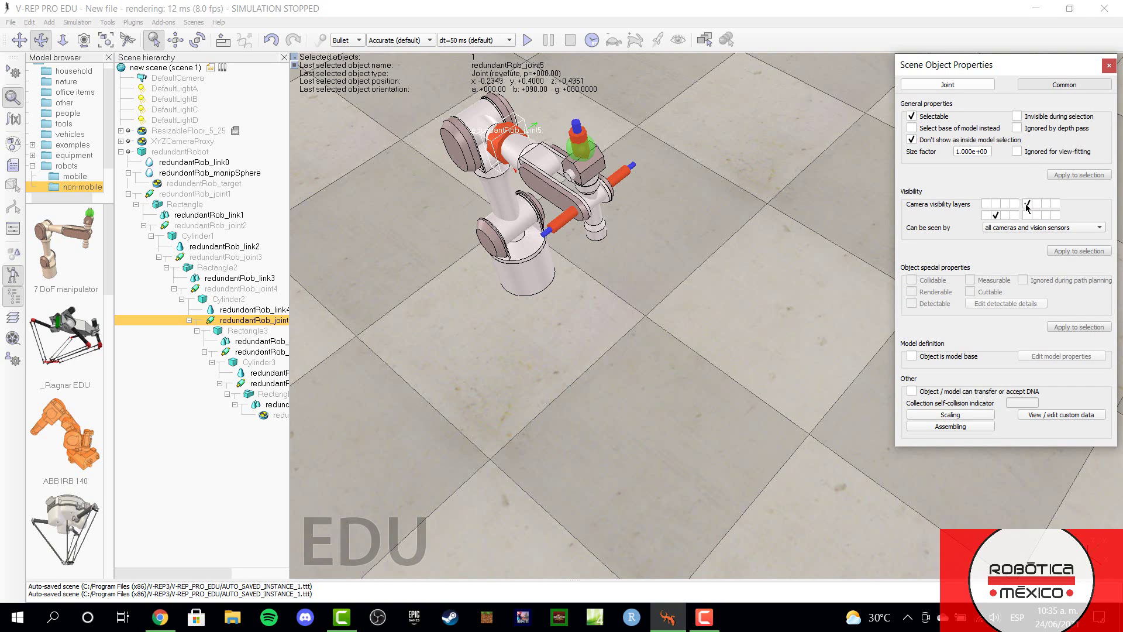
Step: Show redundantRob_joint4 in the scene by enabling the fifth camera visibility layer of the upper row
right_click(505, 234)
click(559, 223)
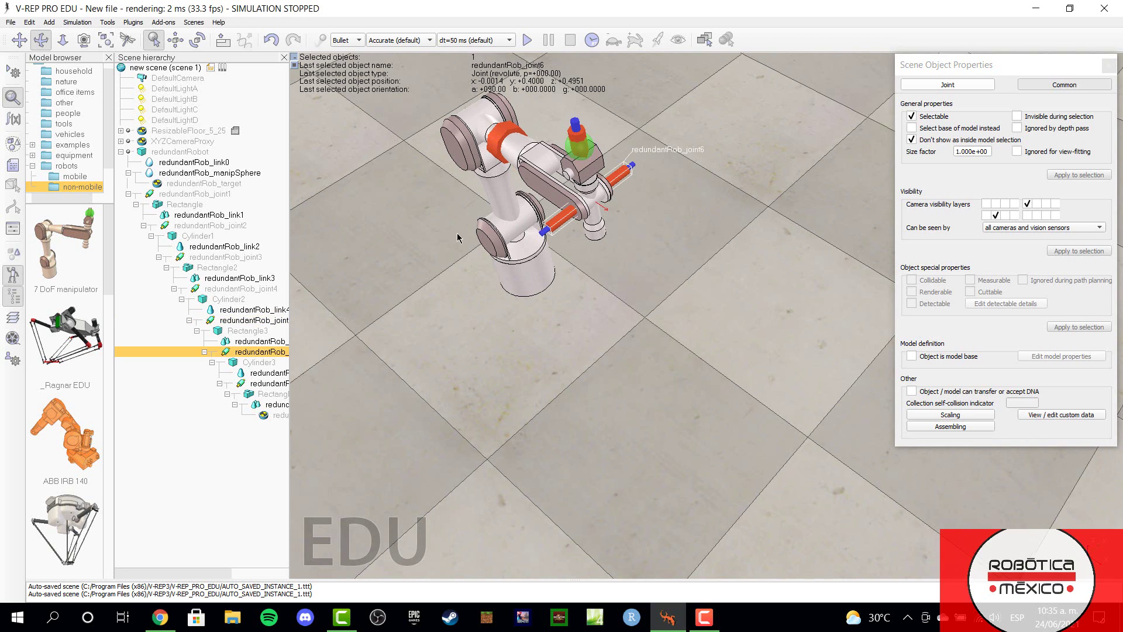
click(215, 312)
click(240, 288)
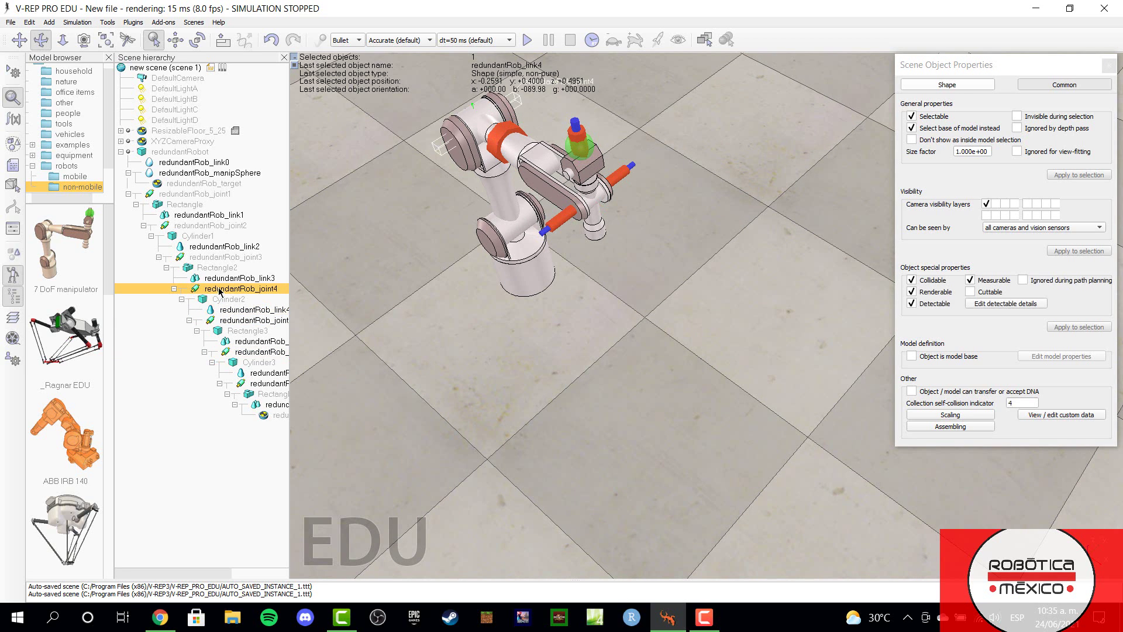
click(1028, 204)
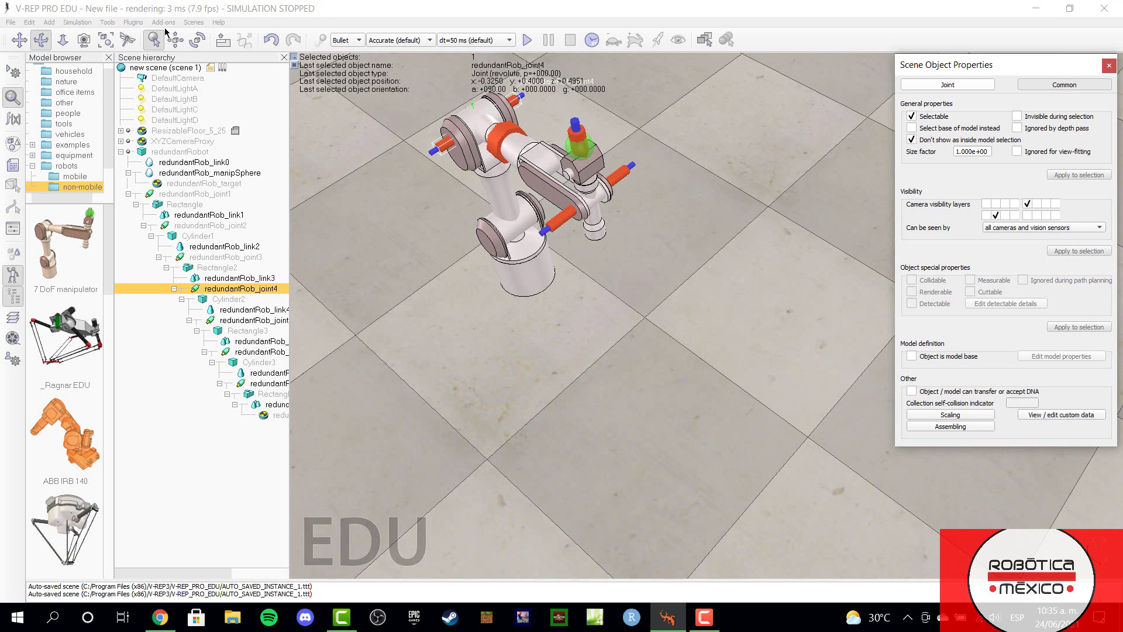
Step: Examine redundantRob_joint4 at the manipulator's elbow up close and from several angles
click(367, 220)
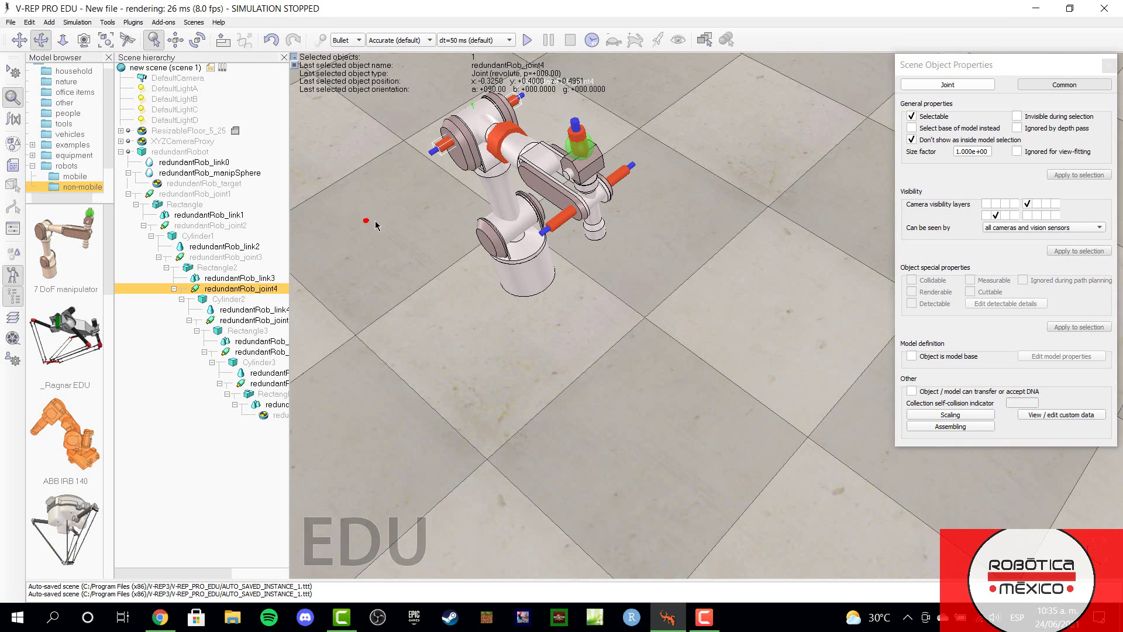
drag(376, 222, 523, 181)
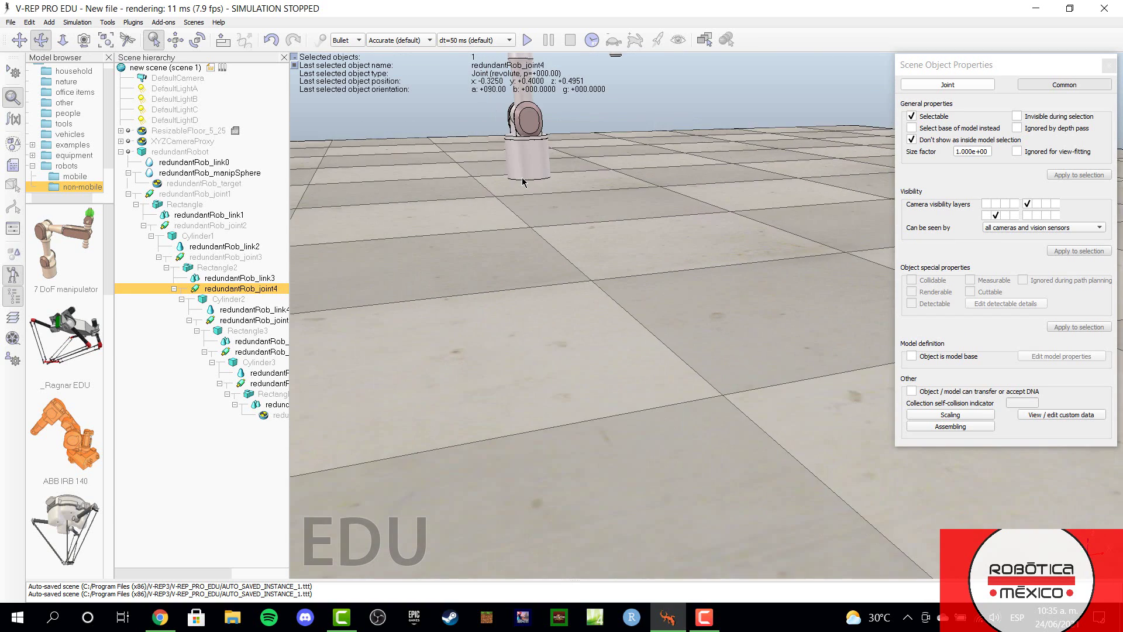
scroll(522, 182, down, 4)
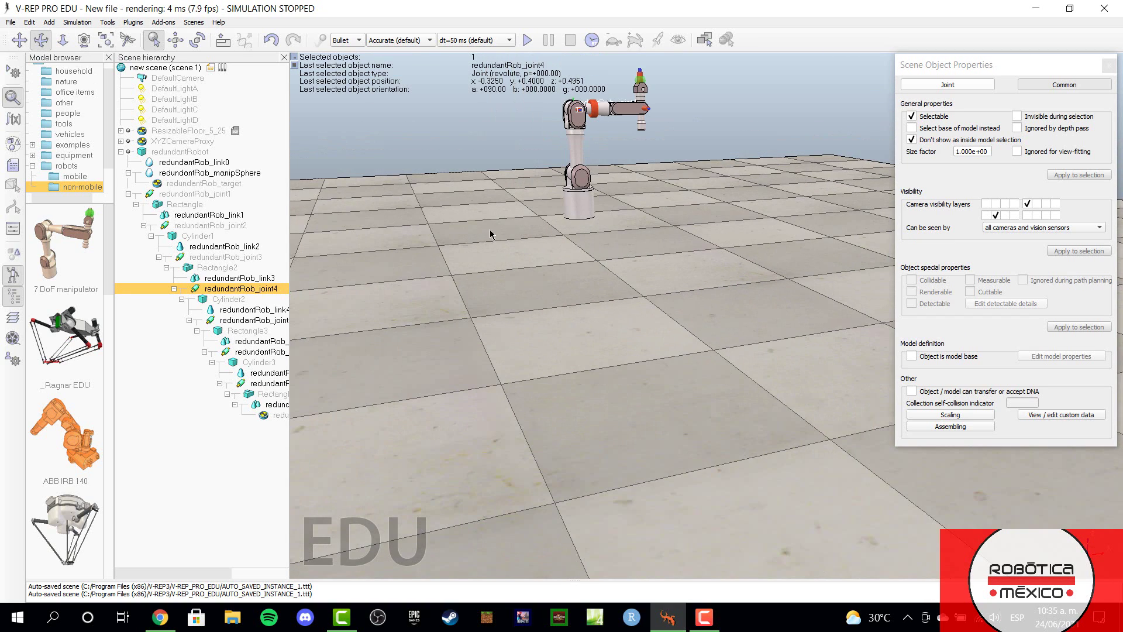
drag(505, 261, 451, 367)
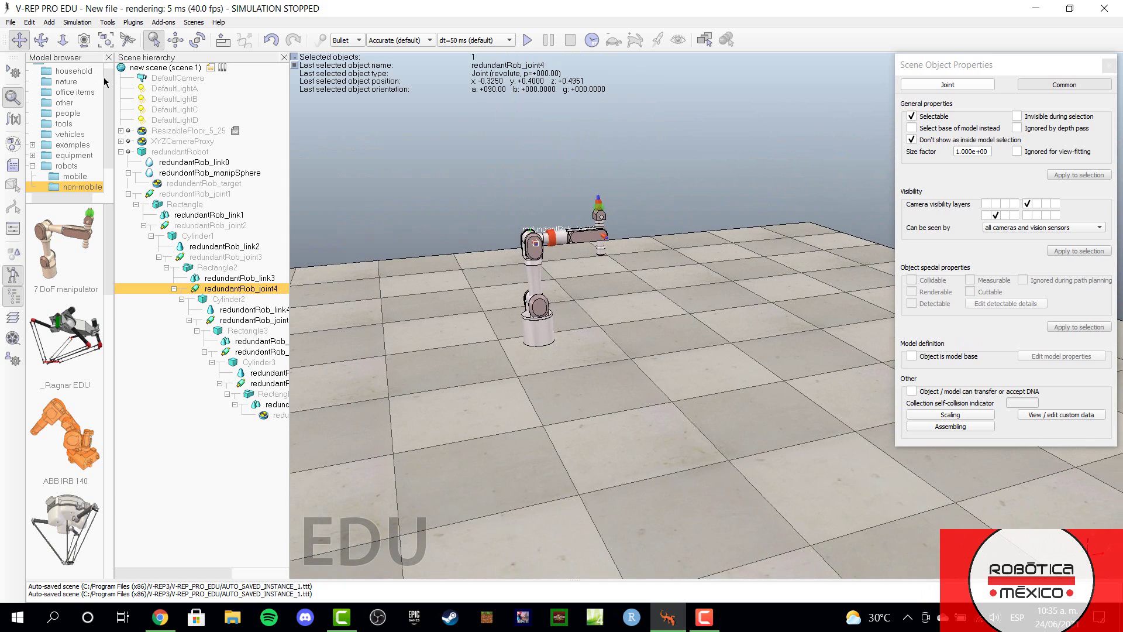
click(41, 40)
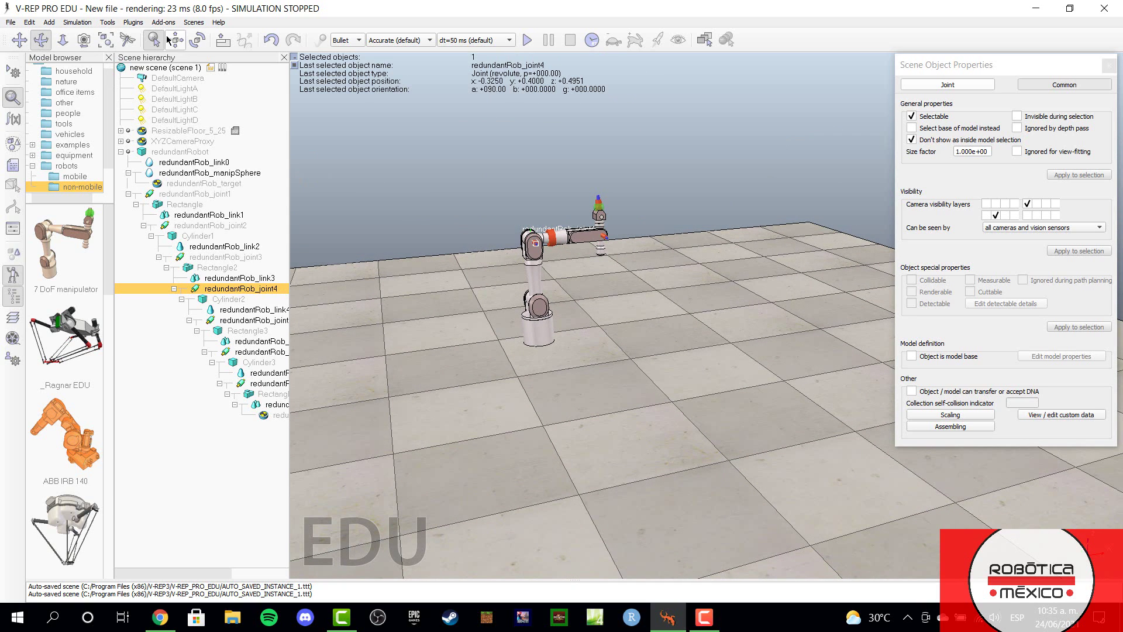
click(106, 39)
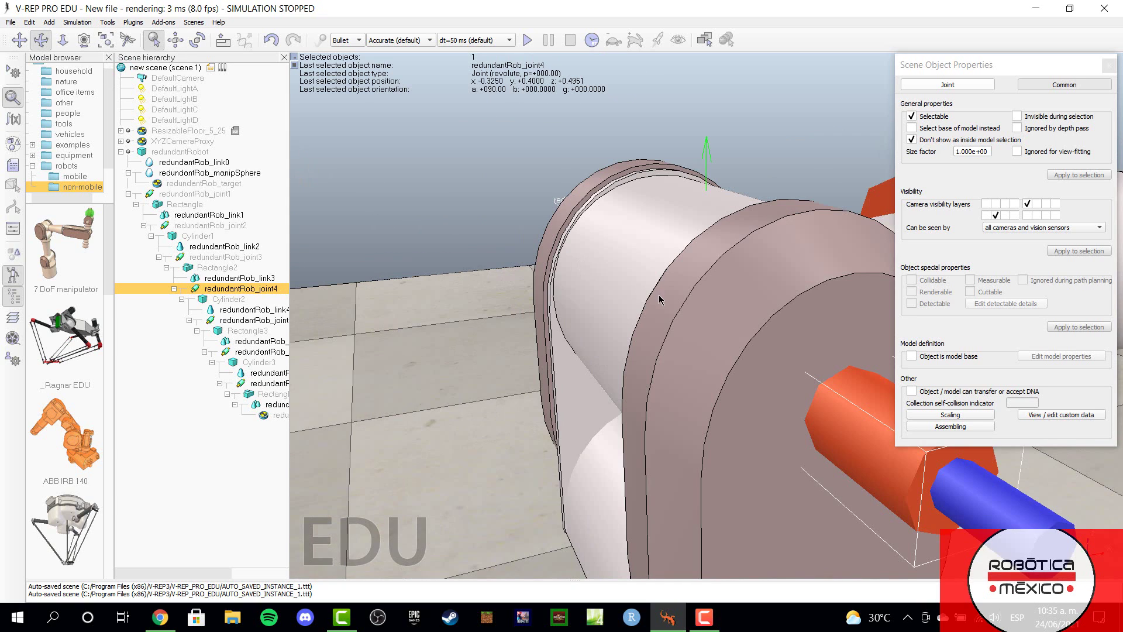
drag(774, 342, 690, 292)
drag(751, 350, 700, 303)
drag(985, 515, 992, 484)
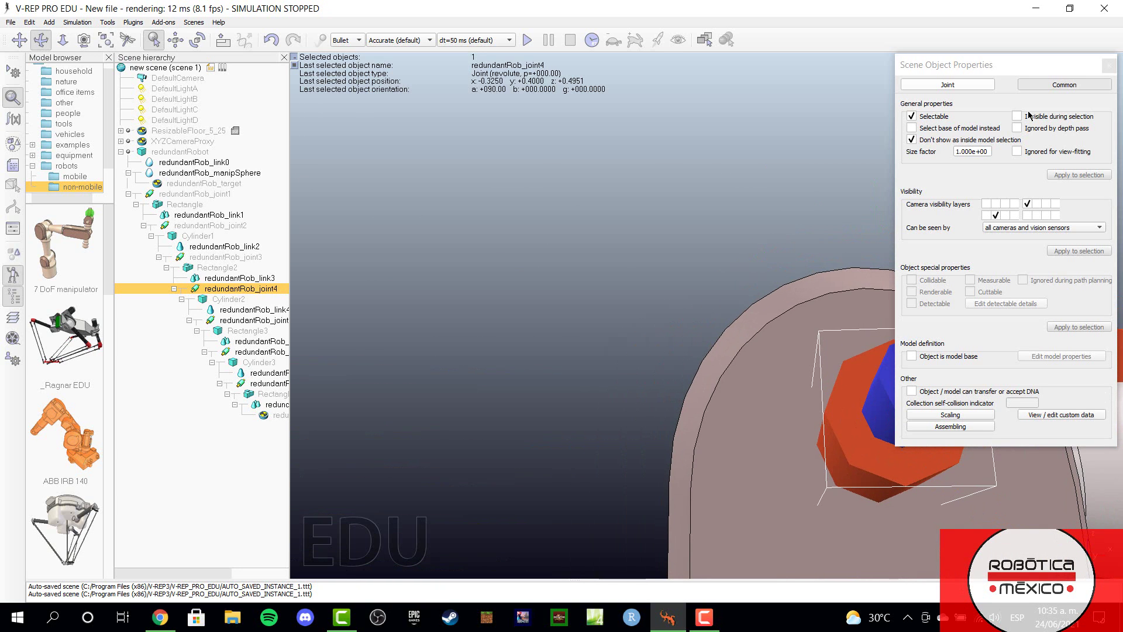
Step: Move the object properties dialog aside and examine the joint cylinders along the forearm and at the wrist
drag(985, 70, 524, 163)
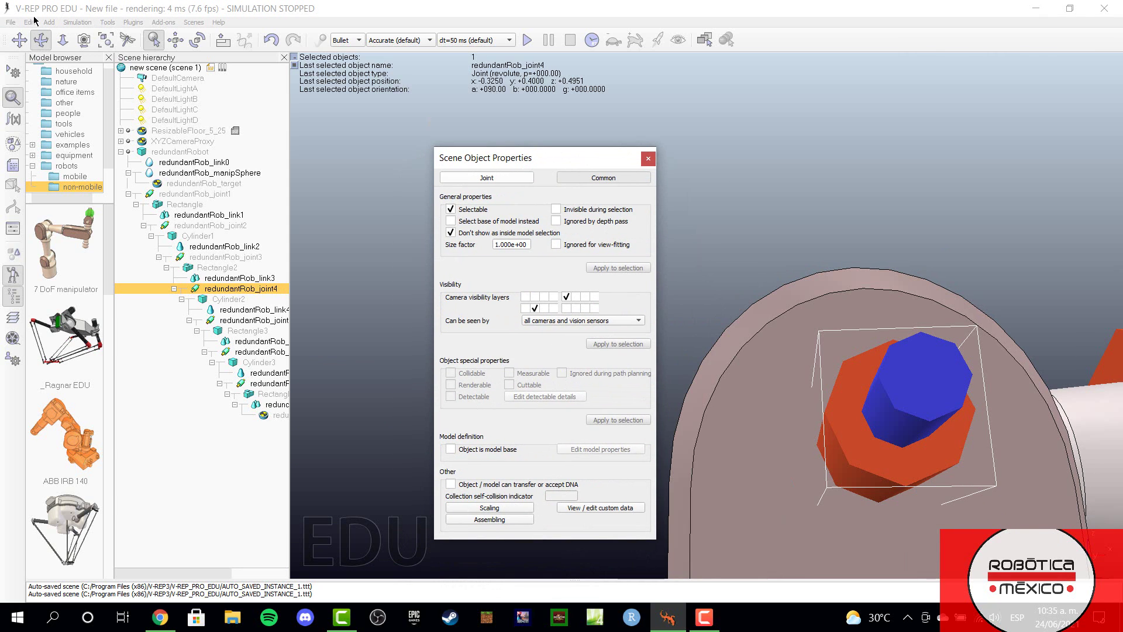
click(19, 40)
mouse_move(934, 420)
mouse_down()
mouse_move(903, 441)
mouse_move(682, 450)
mouse_up()
drag(1066, 474, 783, 462)
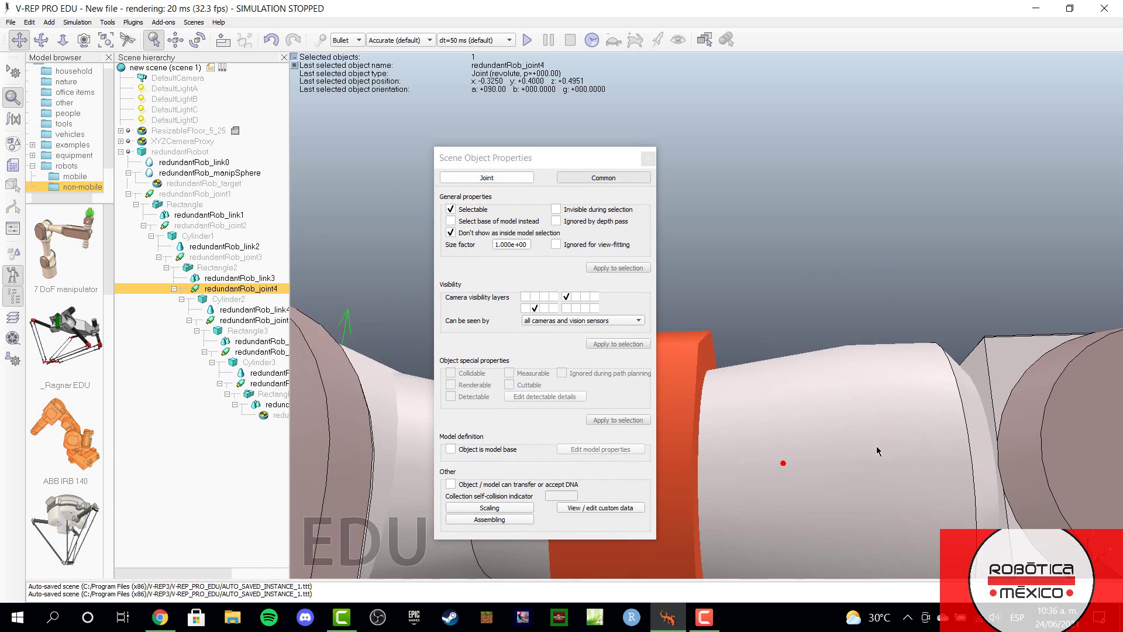
drag(962, 430, 772, 444)
drag(1038, 421, 863, 430)
drag(1047, 407, 854, 396)
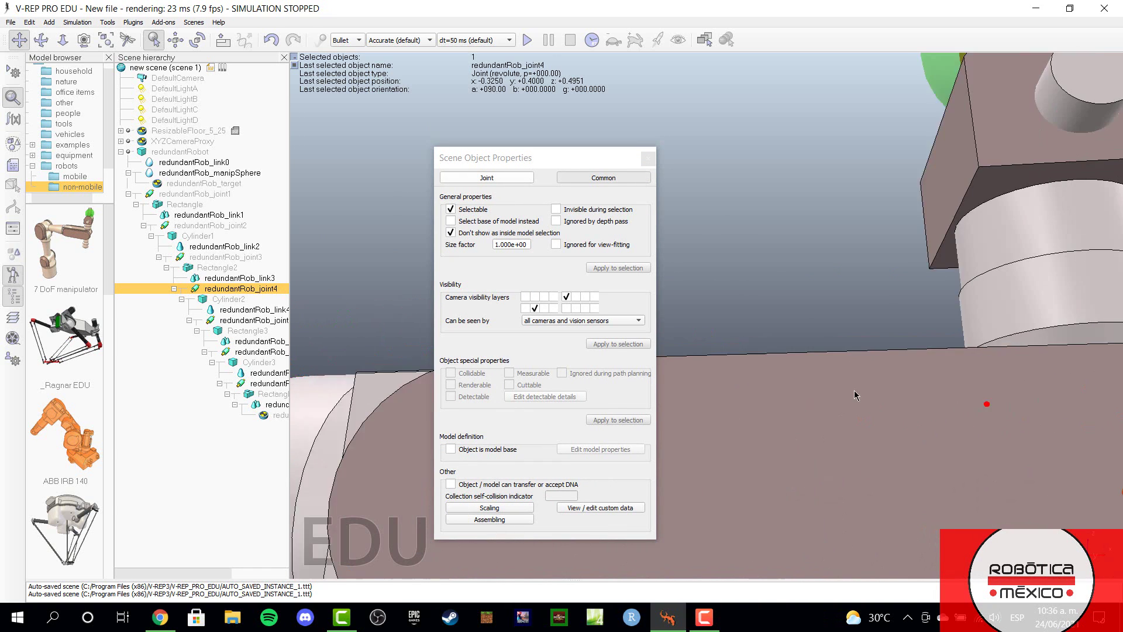
scroll(855, 395, down, 5)
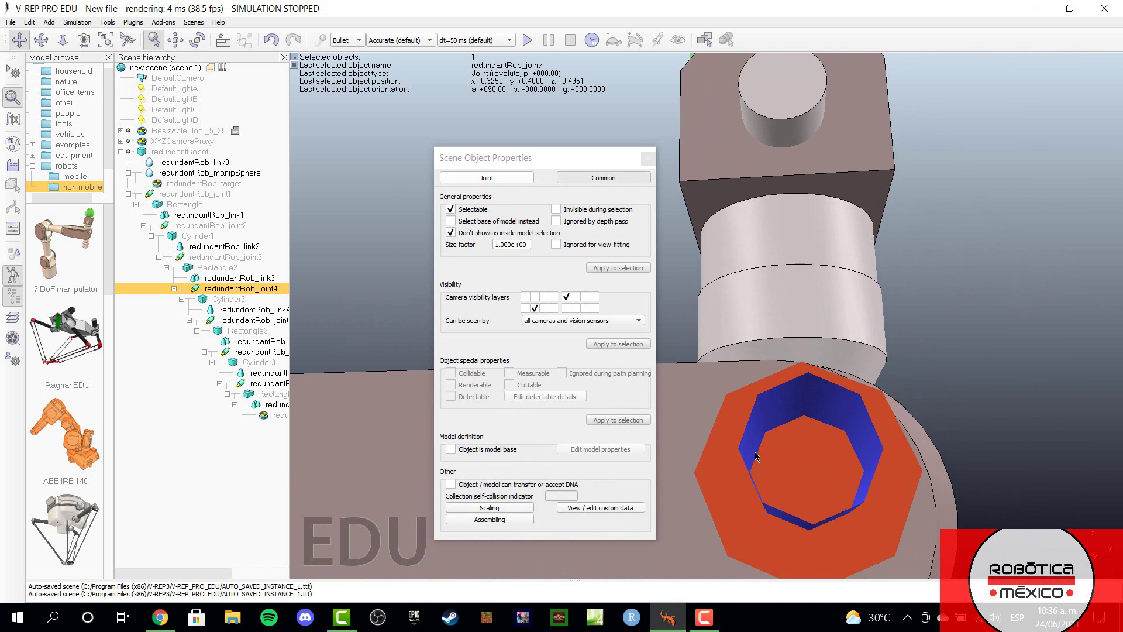
mouse_move(756, 456)
mouse_down()
mouse_move(760, 316)
mouse_move(770, 446)
mouse_up()
scroll(770, 446, up, 3)
scroll(770, 446, down, 4)
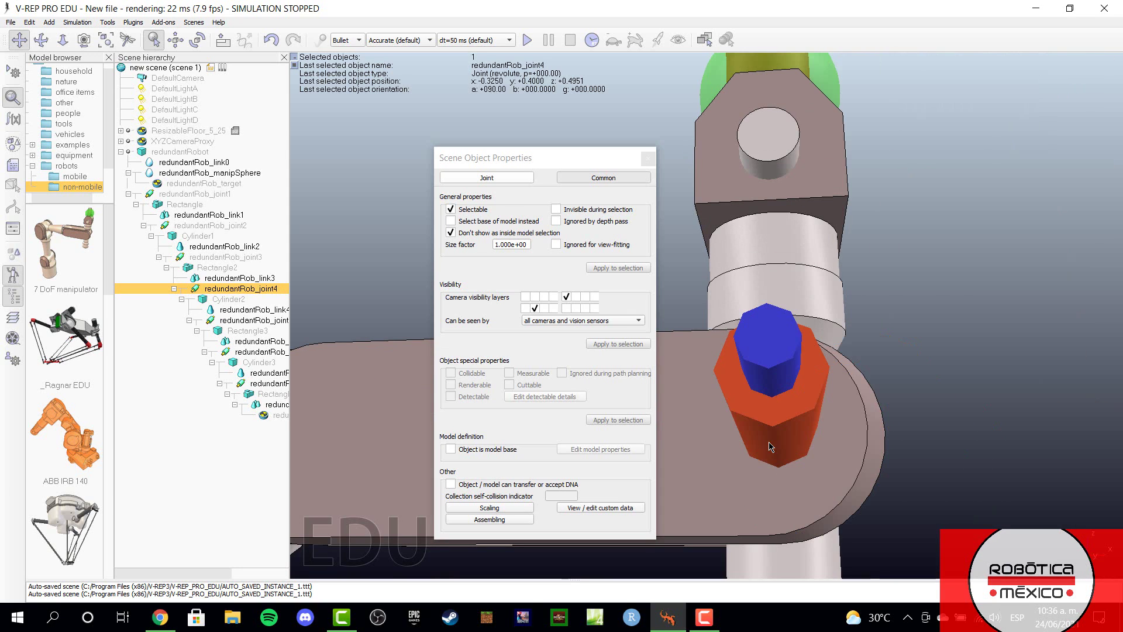
drag(767, 358, 805, 381)
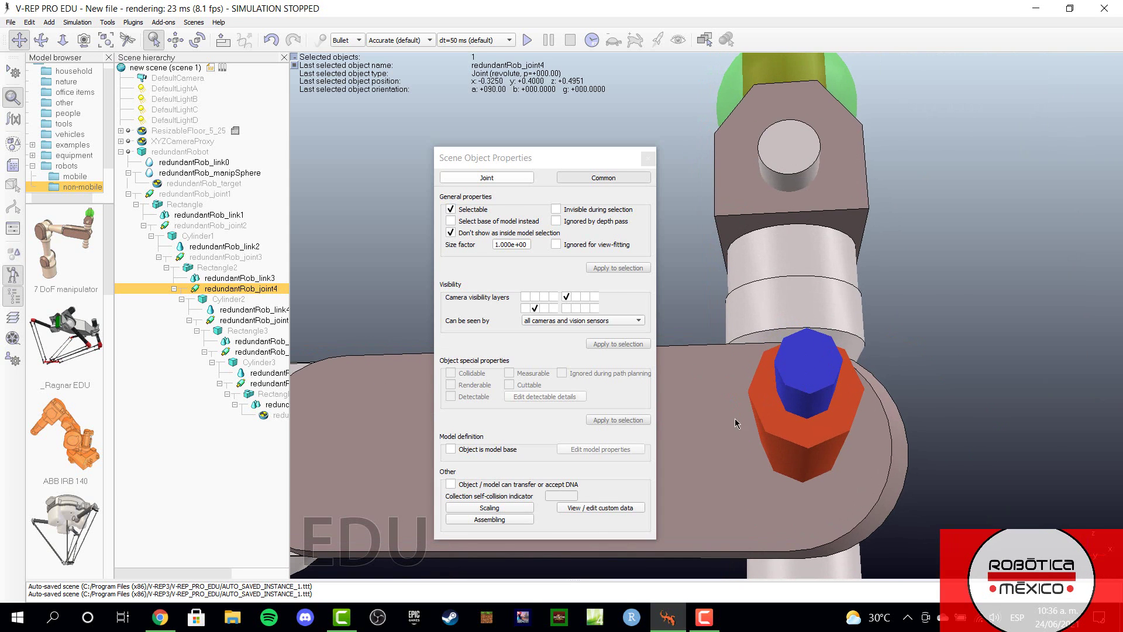
middle_drag(735, 418, 858, 592)
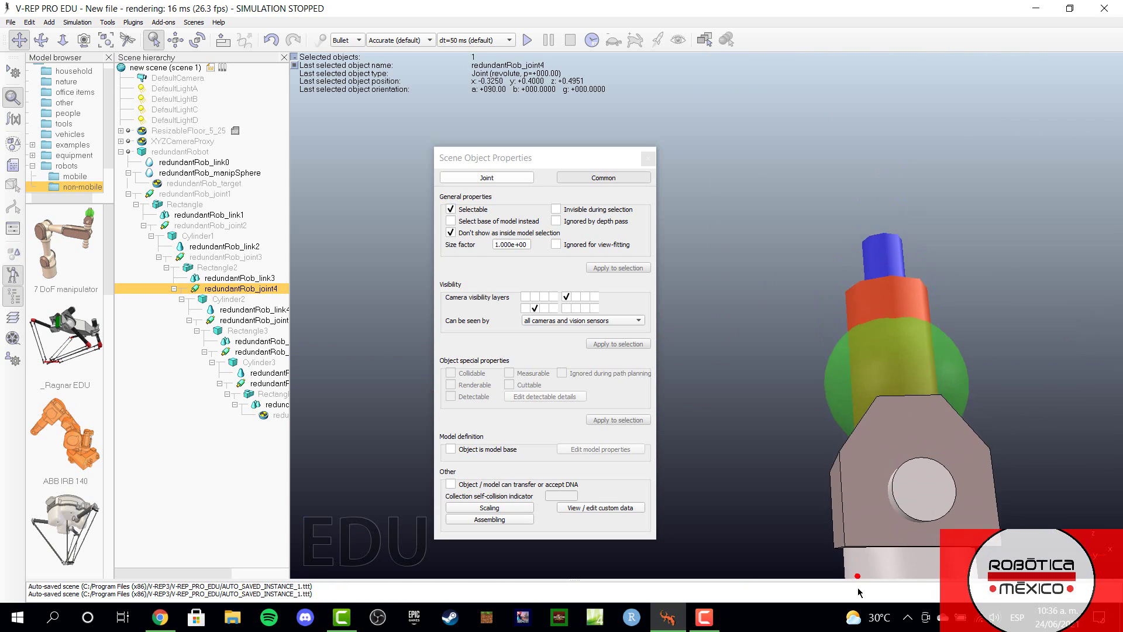
drag(908, 536, 879, 251)
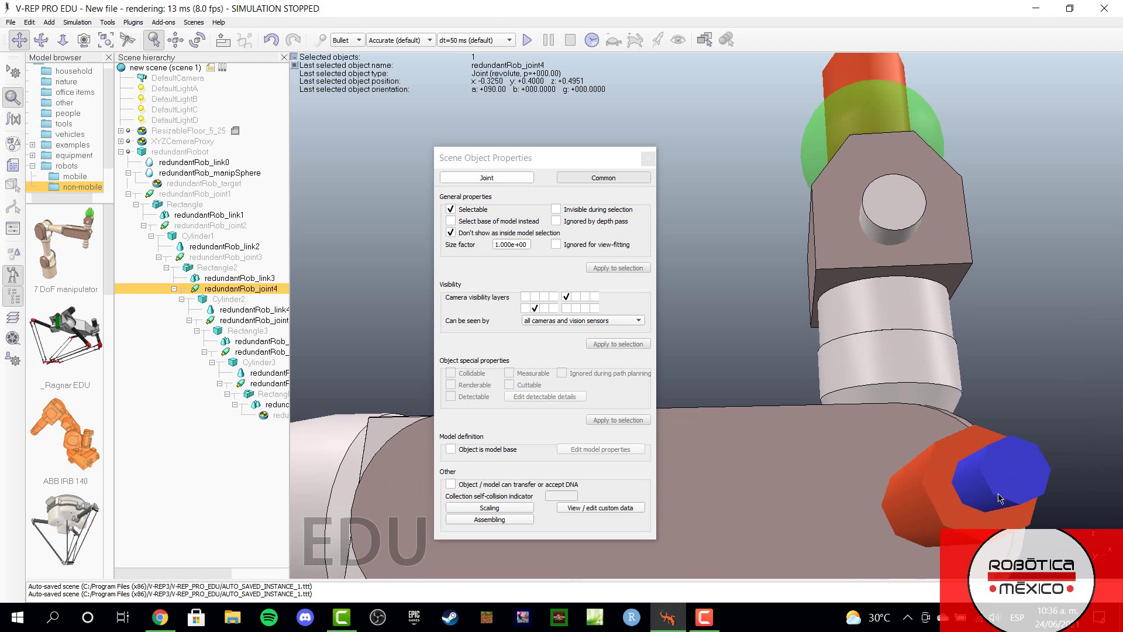
Step: Close the object properties and compare redundantRob_link3 with redundantRob_joint4 on the whole arm
click(647, 158)
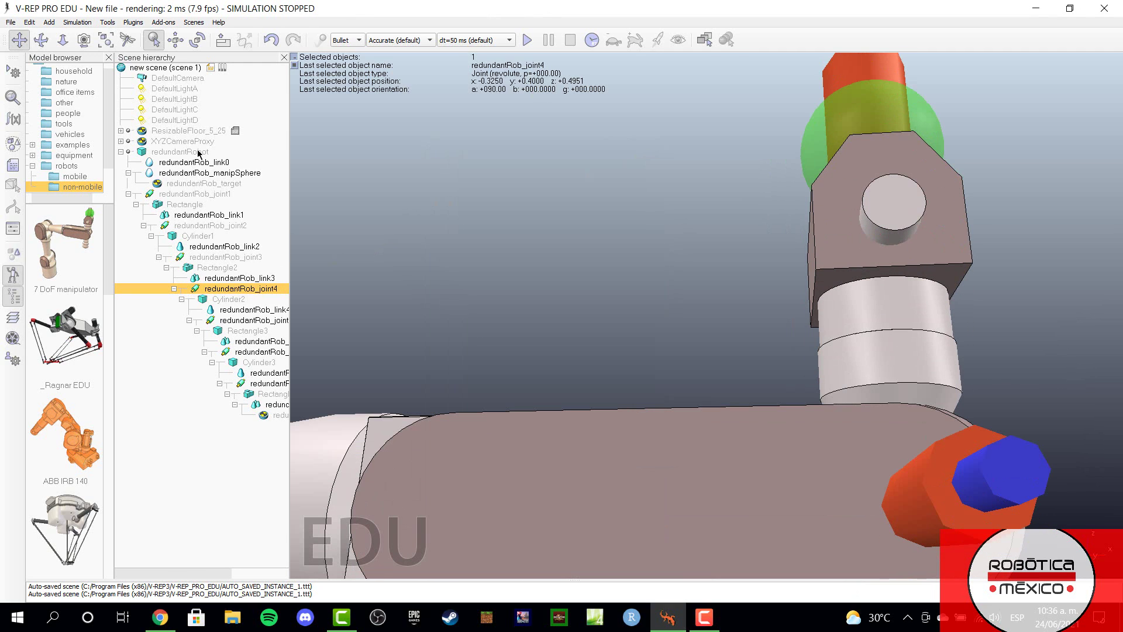
scroll(655, 394, up, 2)
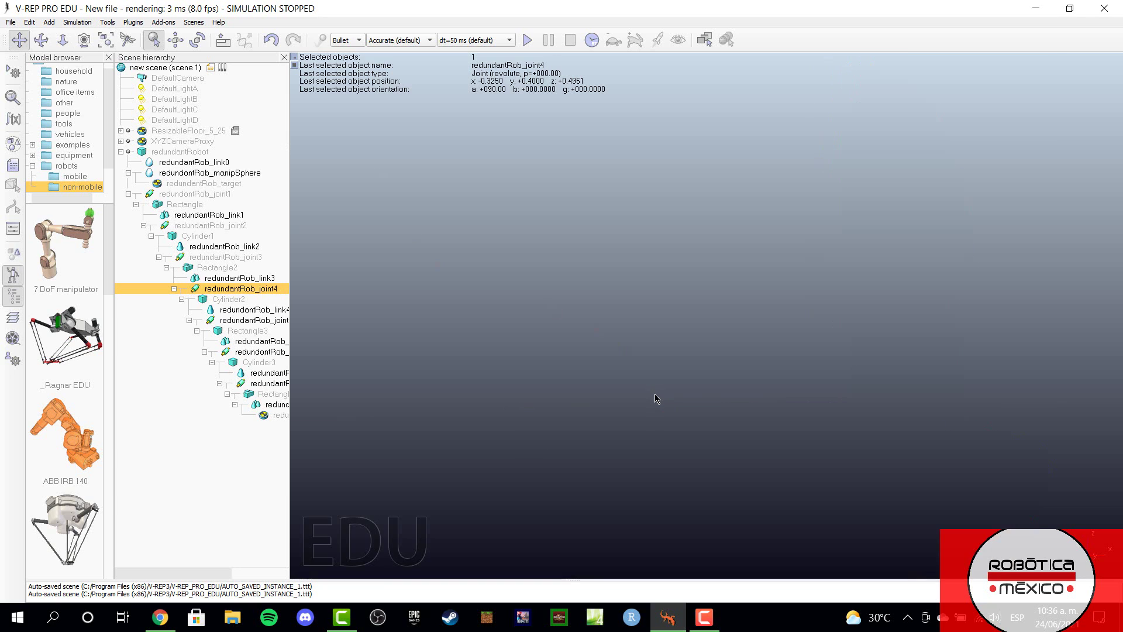
scroll(656, 396, down, 6)
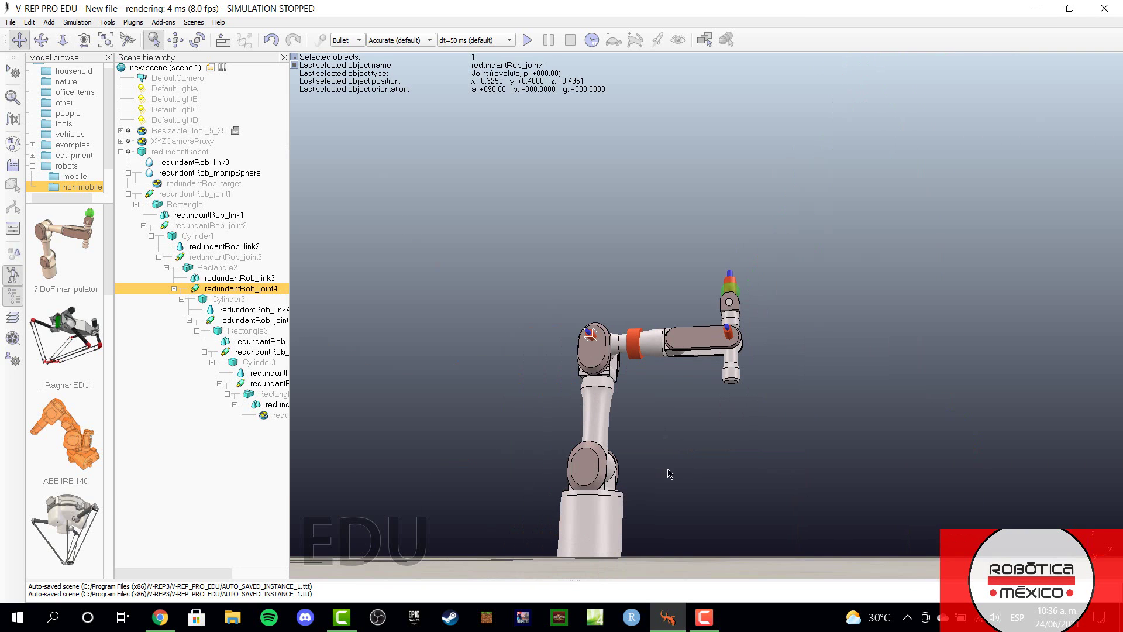
mouse_move(791, 482)
mouse_down()
mouse_move(784, 562)
mouse_move(778, 538)
mouse_up()
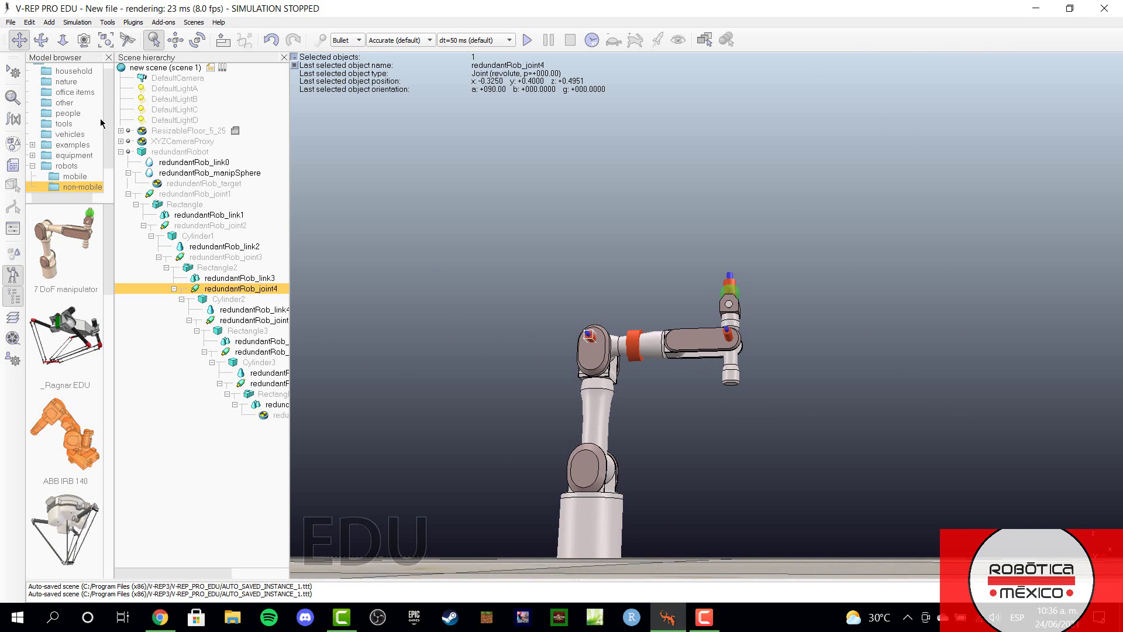
click(41, 40)
drag(721, 327, 652, 418)
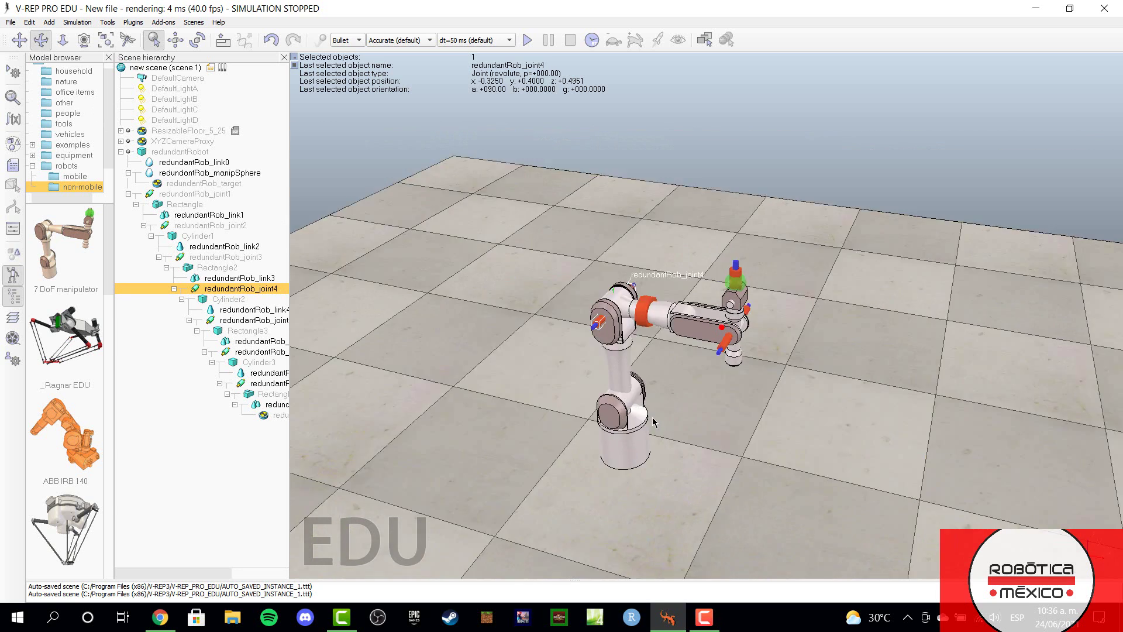
click(213, 279)
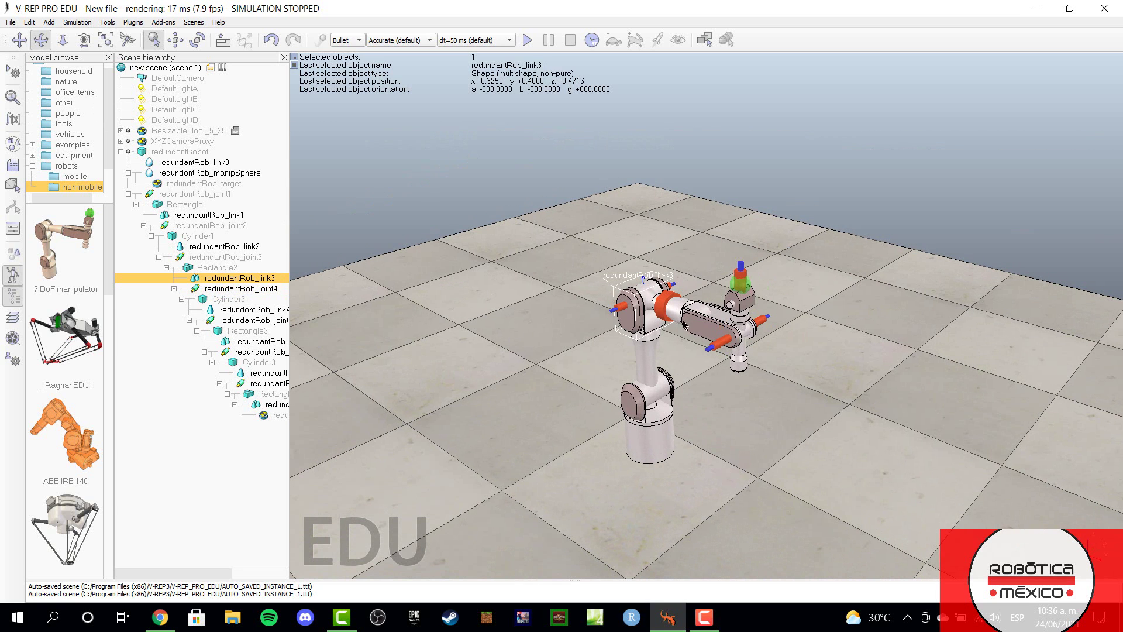
click(231, 290)
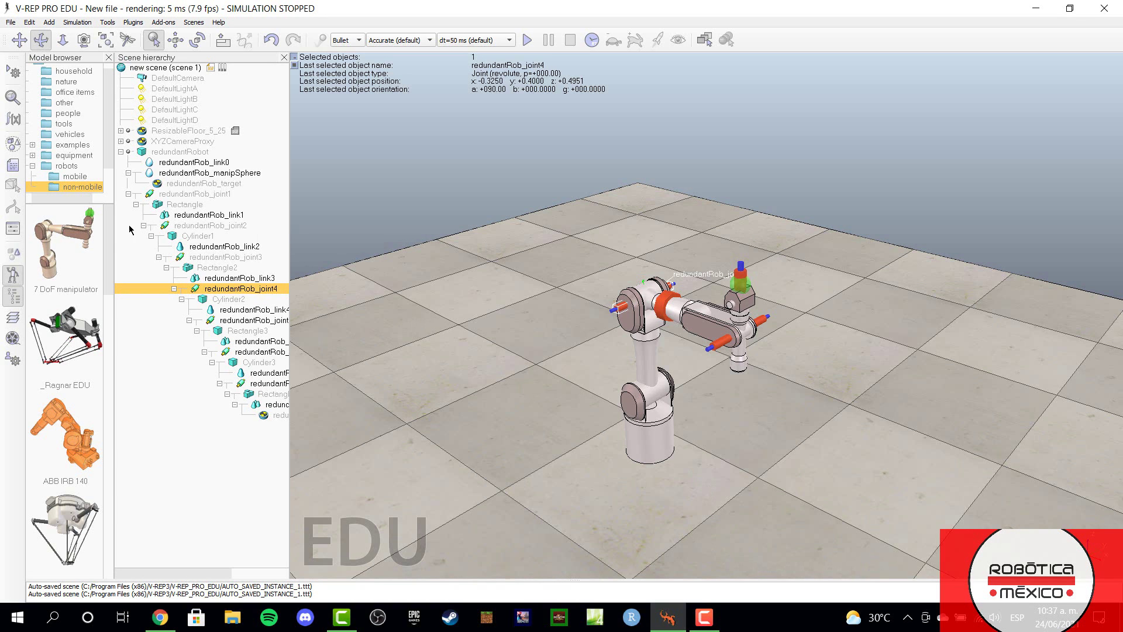
Step: Replace the redundantRobot manipulator in the scene with the _Ragnar EDU robot model
click(650, 328)
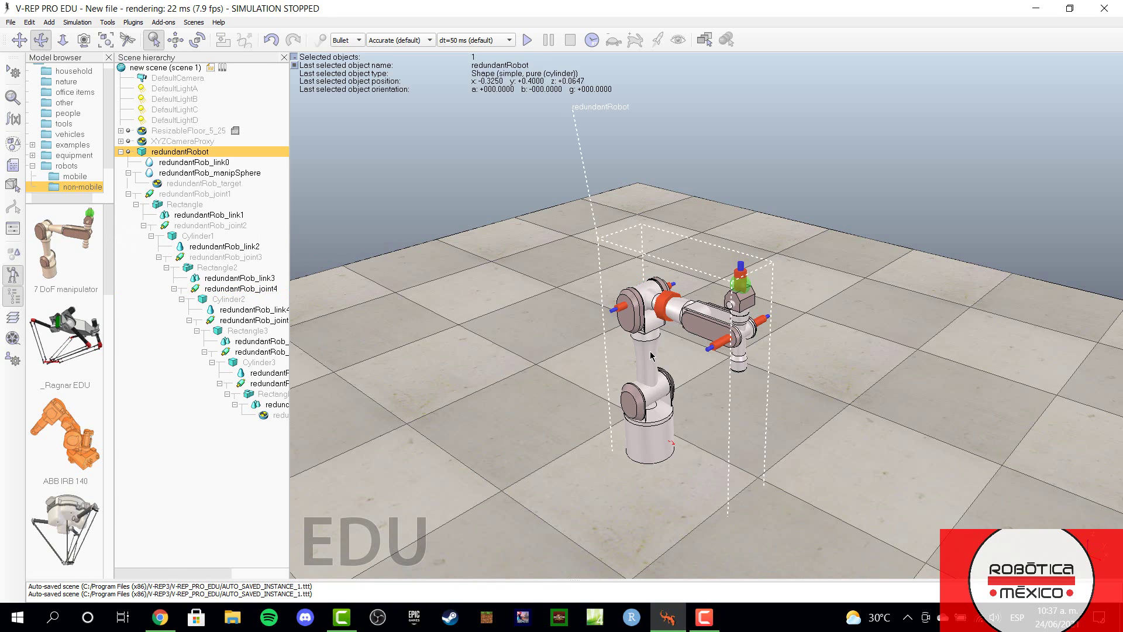
key(Delete)
drag(57, 355, 509, 254)
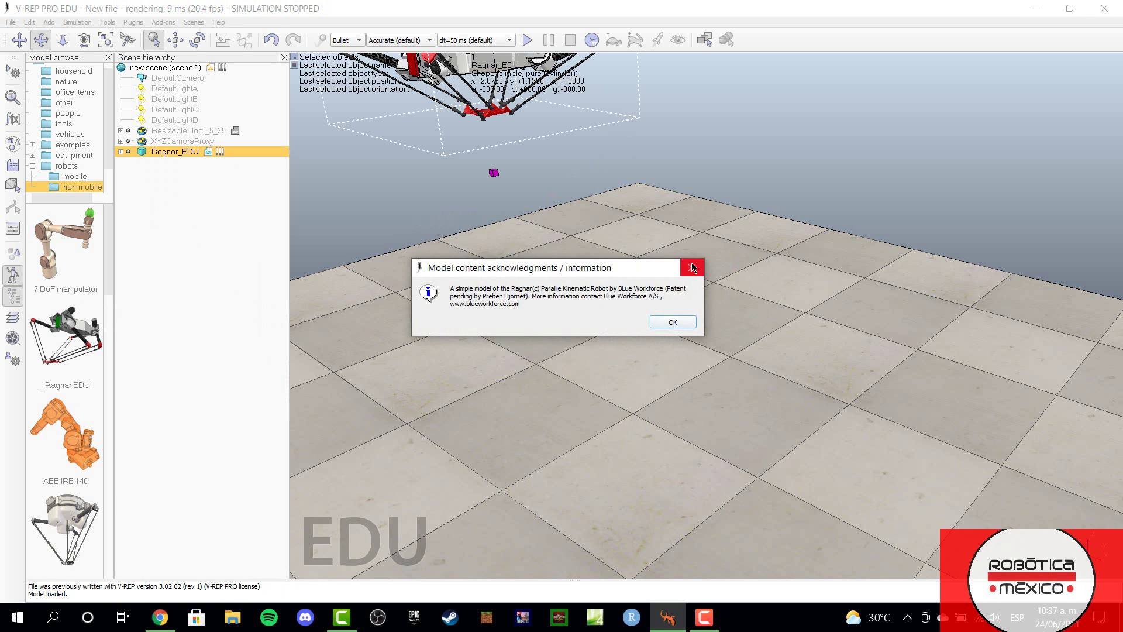
Step: Dismiss the model acknowledgment and run the Ragnar_EDU simulation briefly before stopping it
click(692, 262)
scroll(518, 204, up, 3)
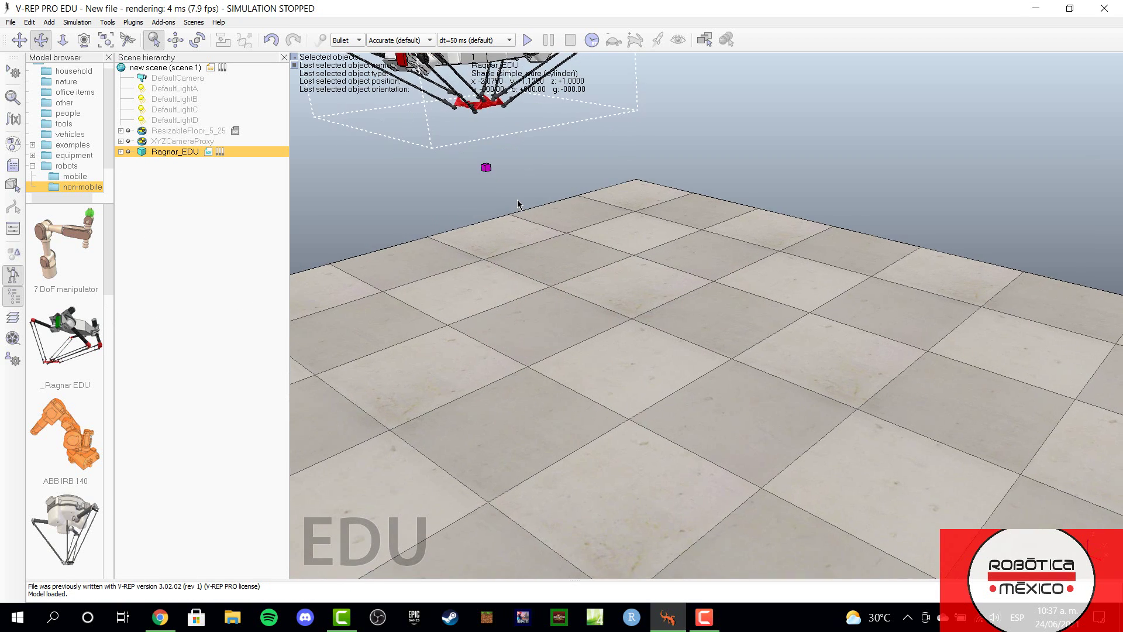
click(527, 40)
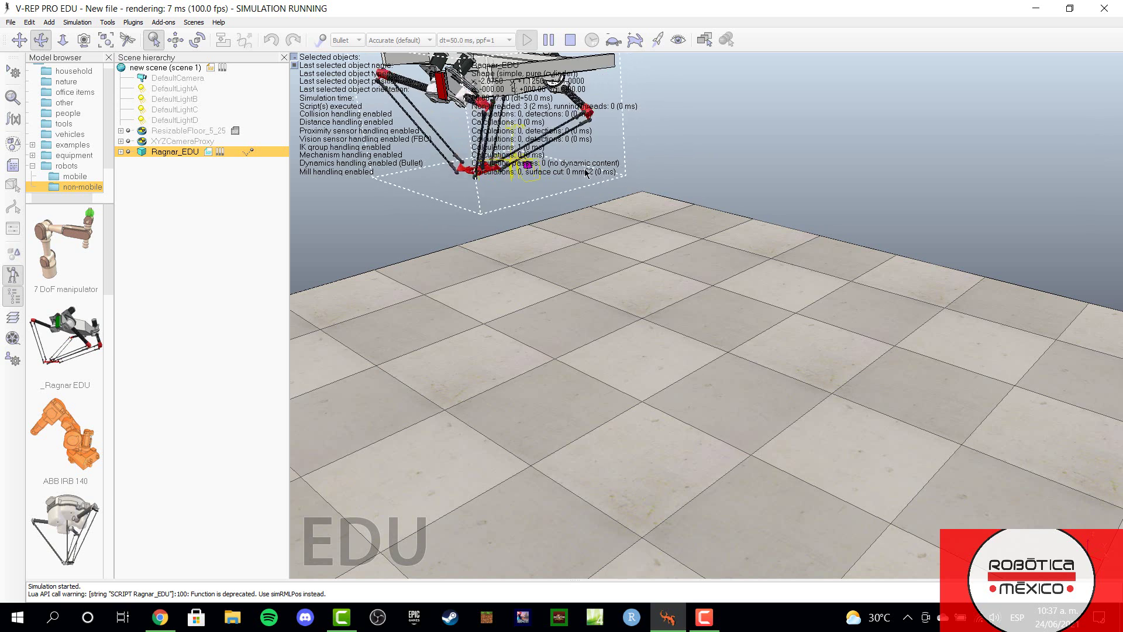
click(570, 40)
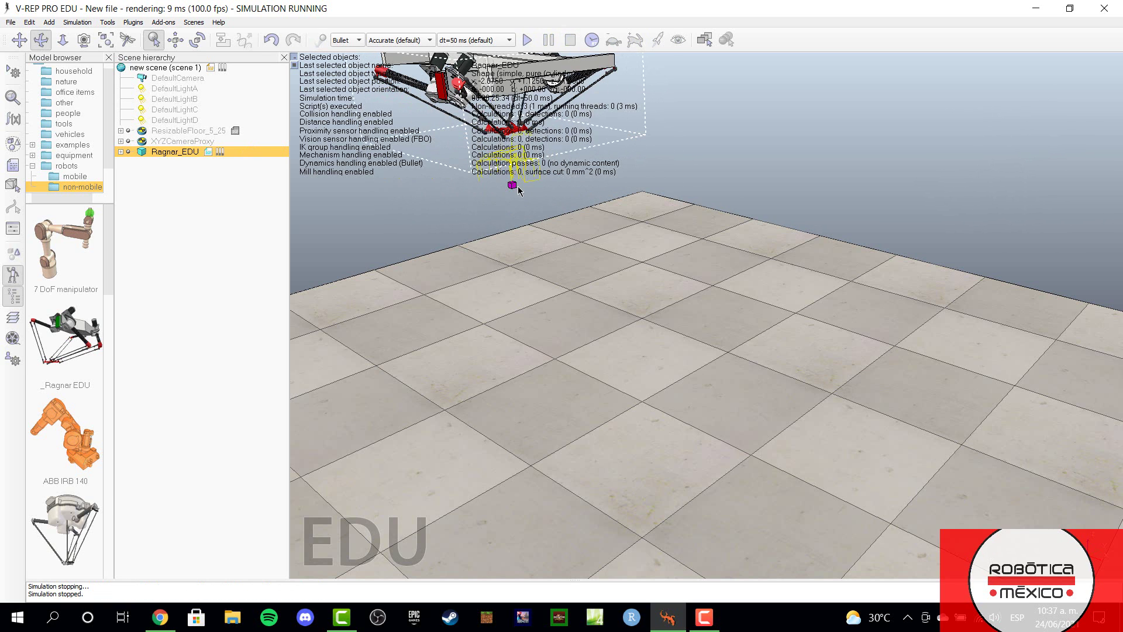
Step: Expand the Ragnar_EDU model in the scene hierarchy and examine its chain of joints and links
click(120, 152)
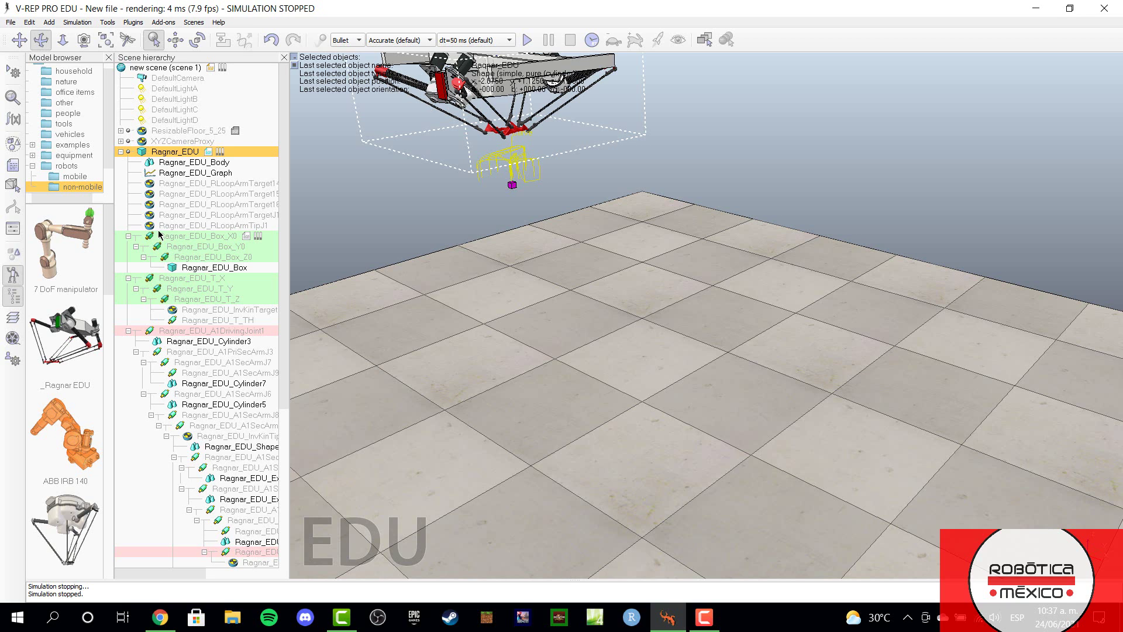
scroll(188, 328, down, 6)
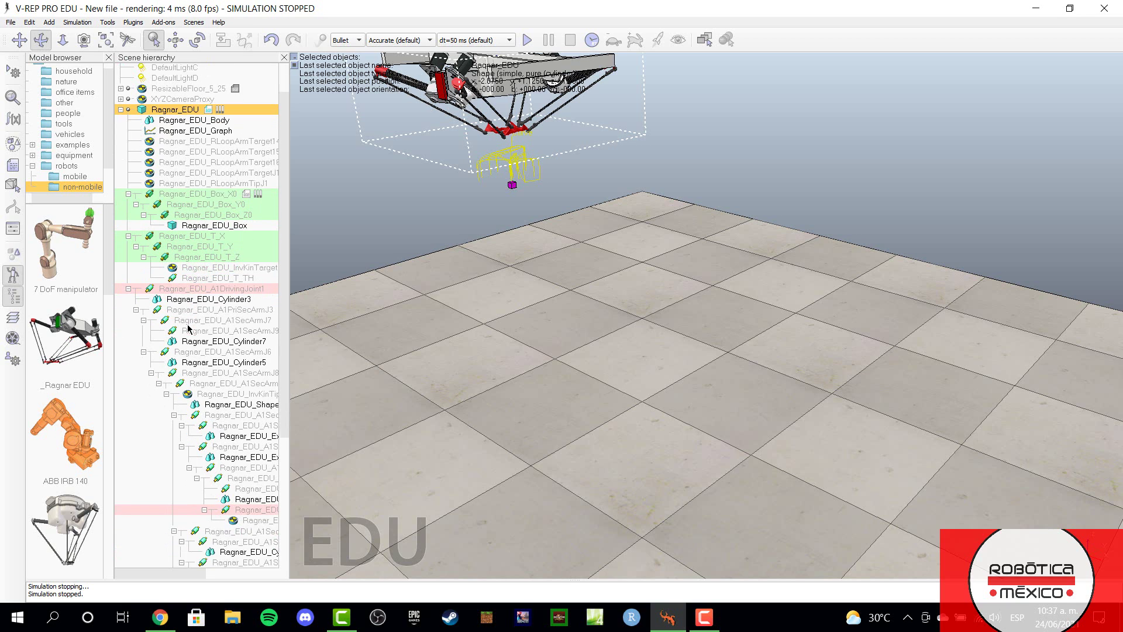
scroll(189, 327, down, 1)
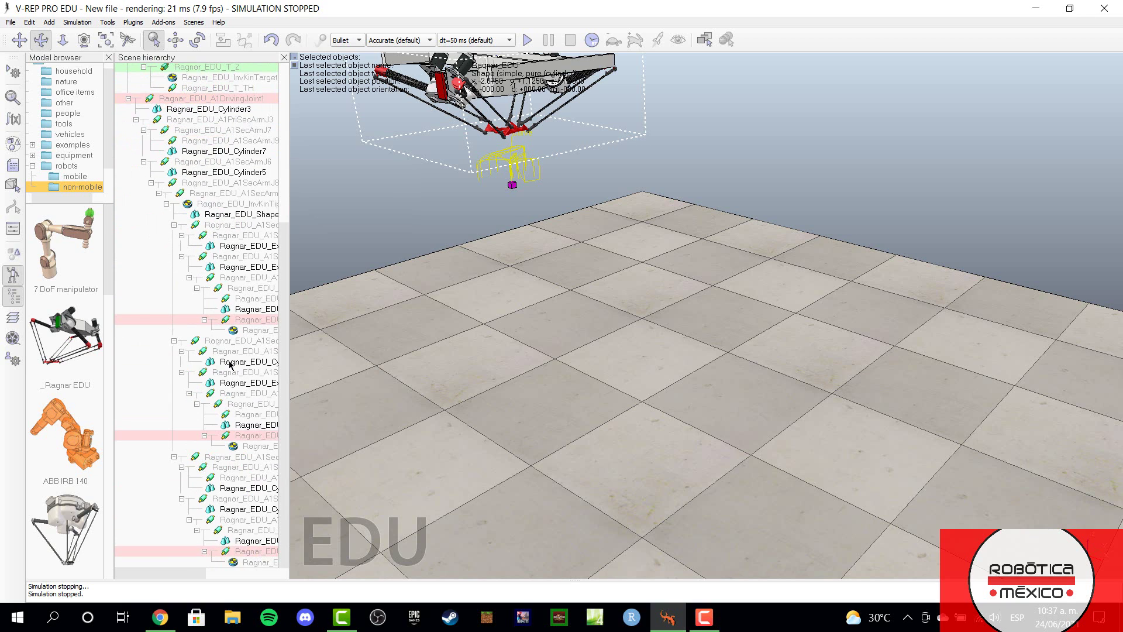
scroll(244, 367, up, 6)
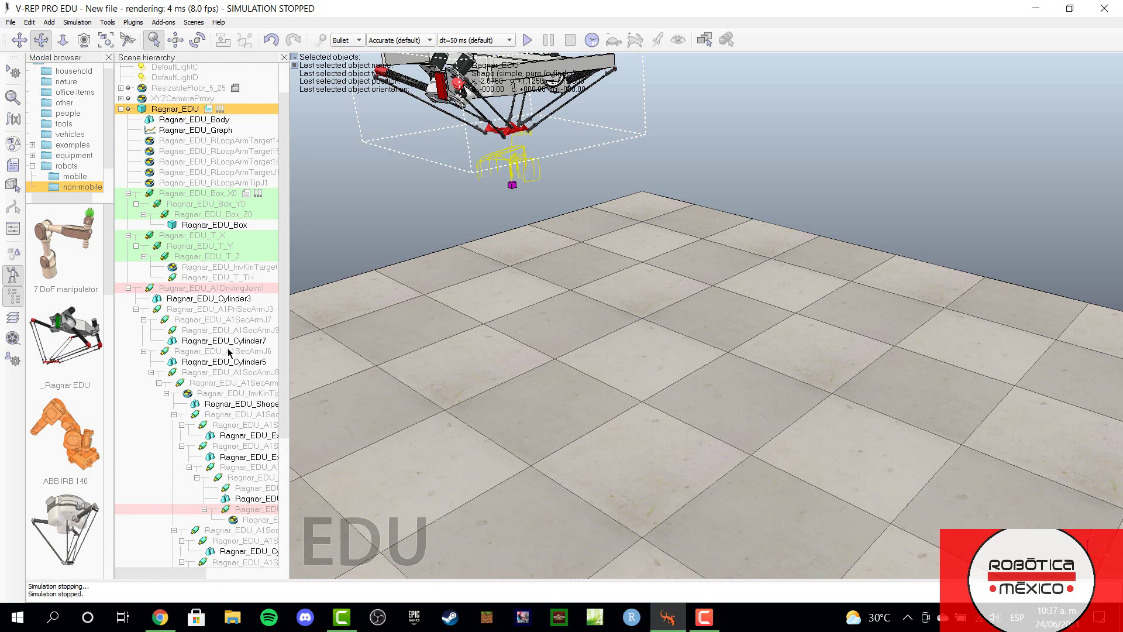
Step: Reveal Ragnar_EDU_A1DrivingJoint1 by enabling the fifth camera visibility layer of the upper row in its common properties
click(151, 290)
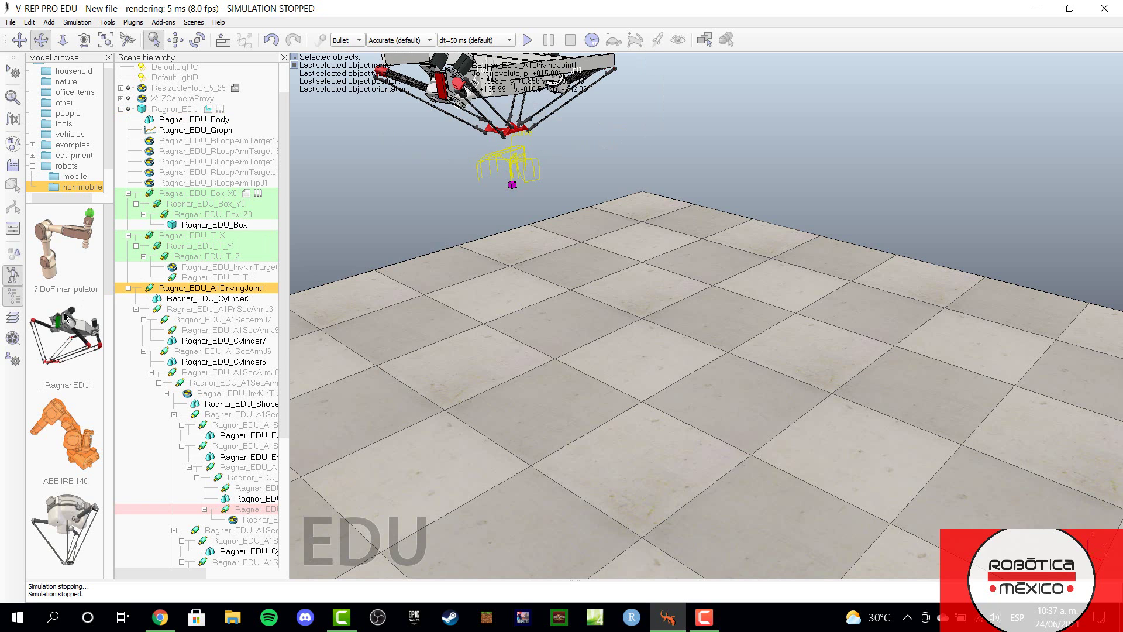
scroll(456, 145, down, 2)
scroll(456, 145, up, 3)
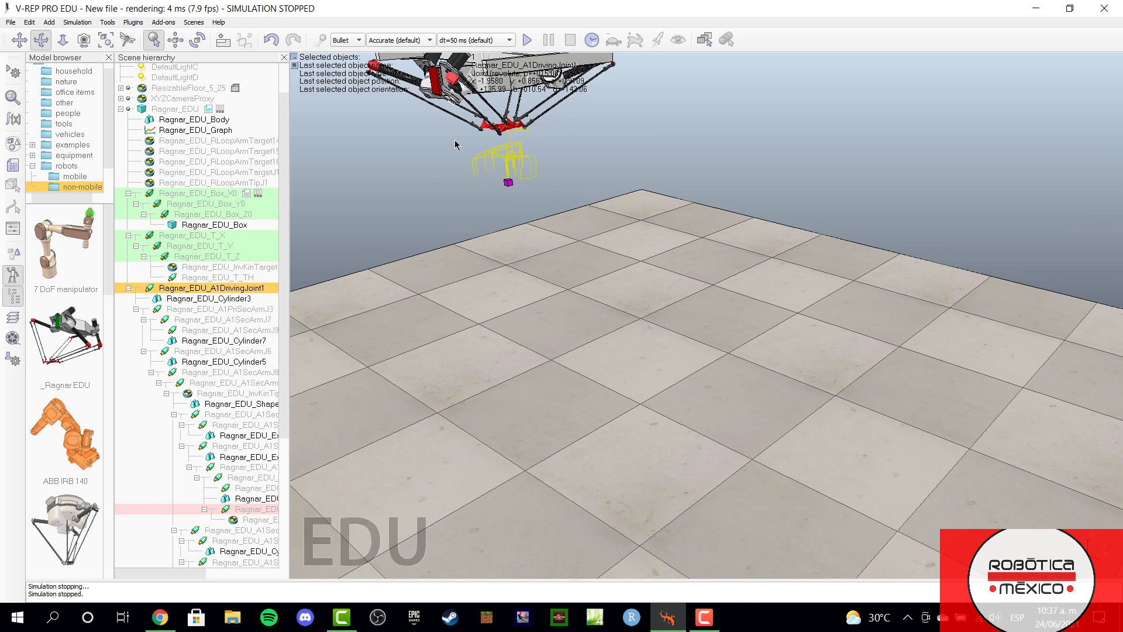
click(106, 39)
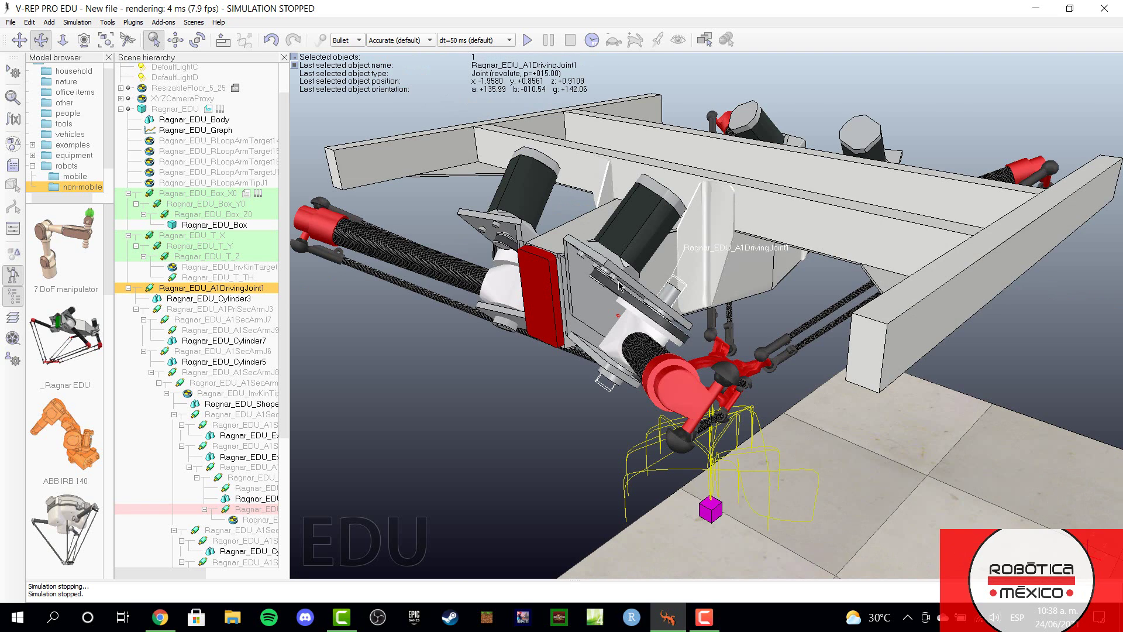
right_click(687, 373)
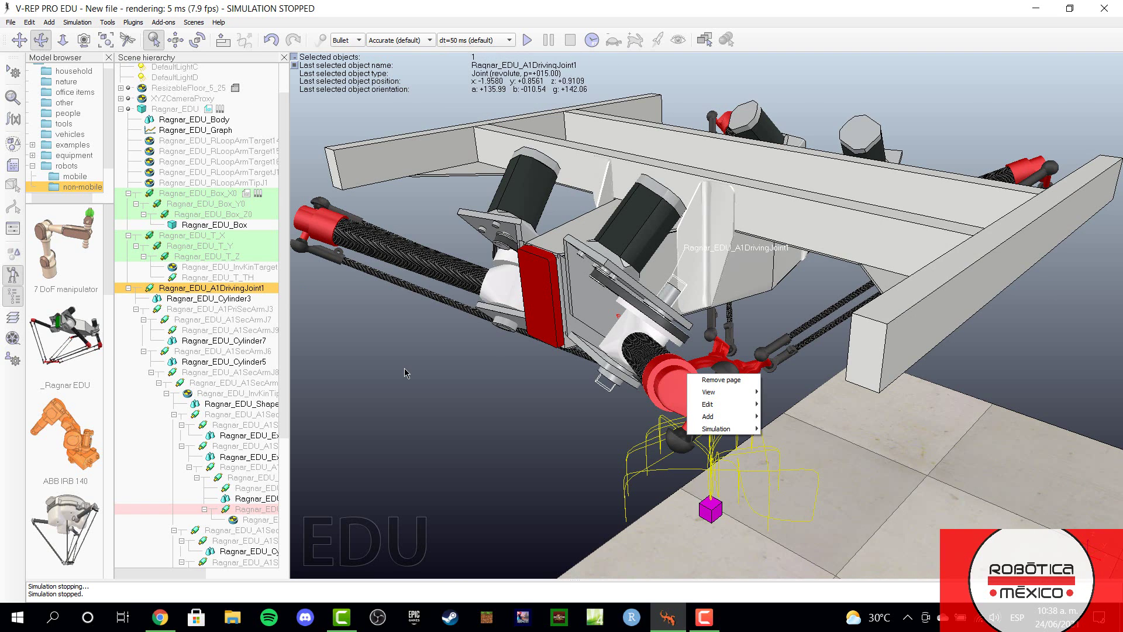
double_click(149, 289)
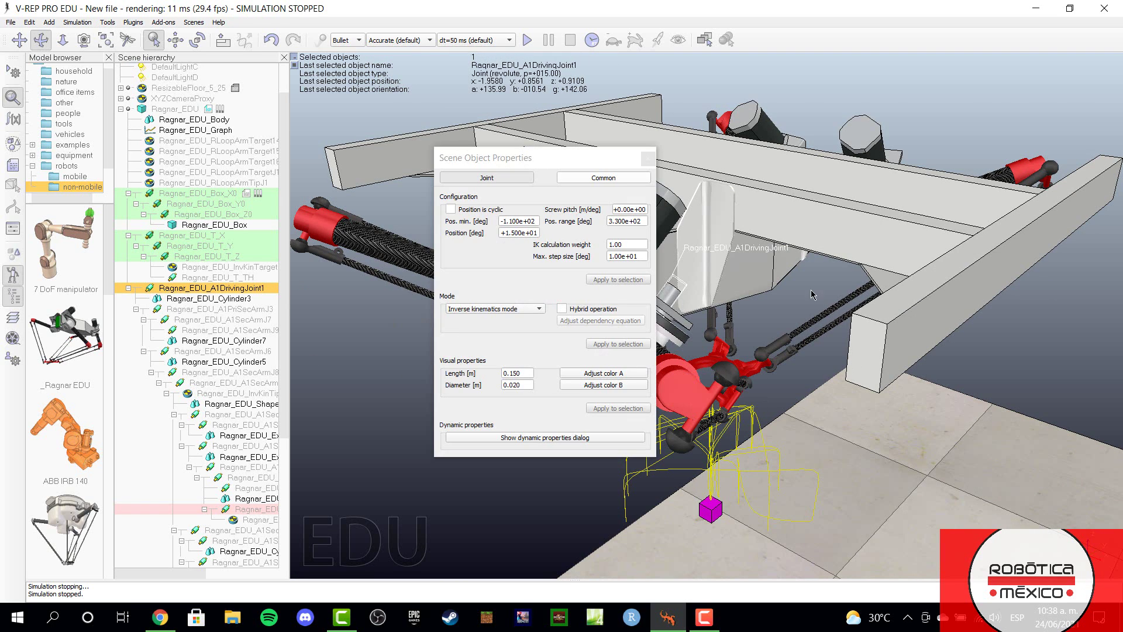
click(586, 179)
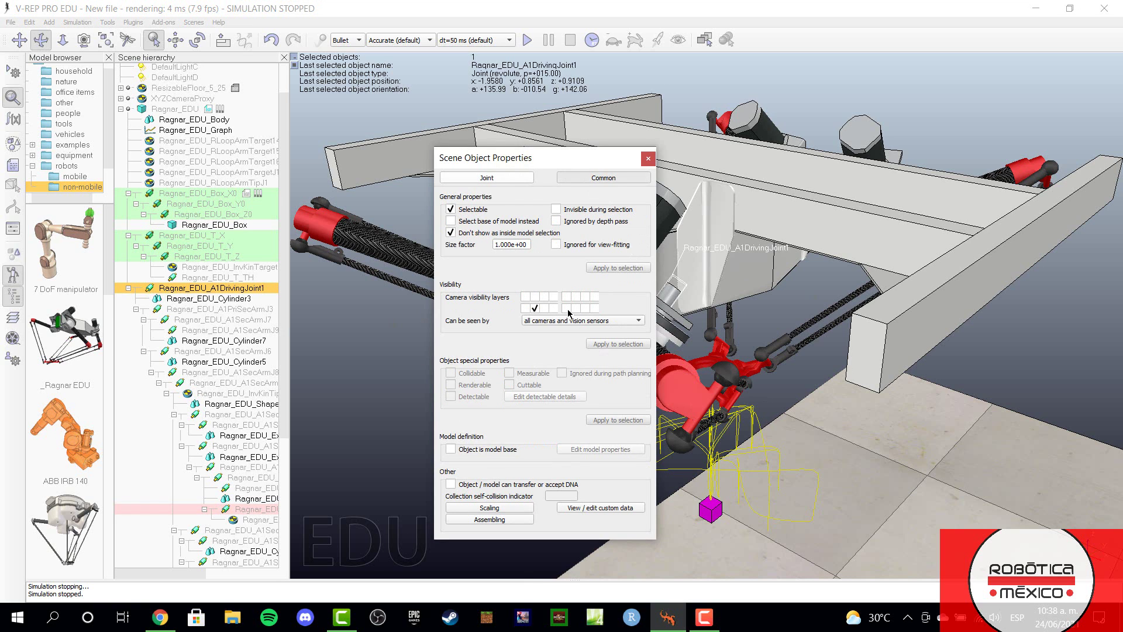
drag(566, 175, 893, 89)
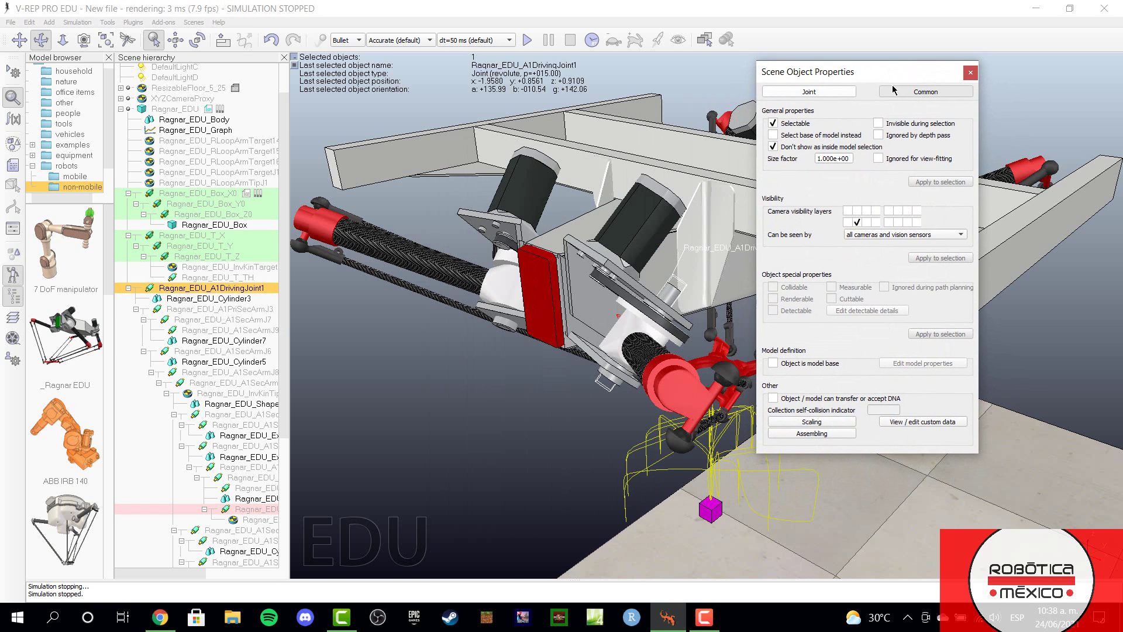
click(889, 210)
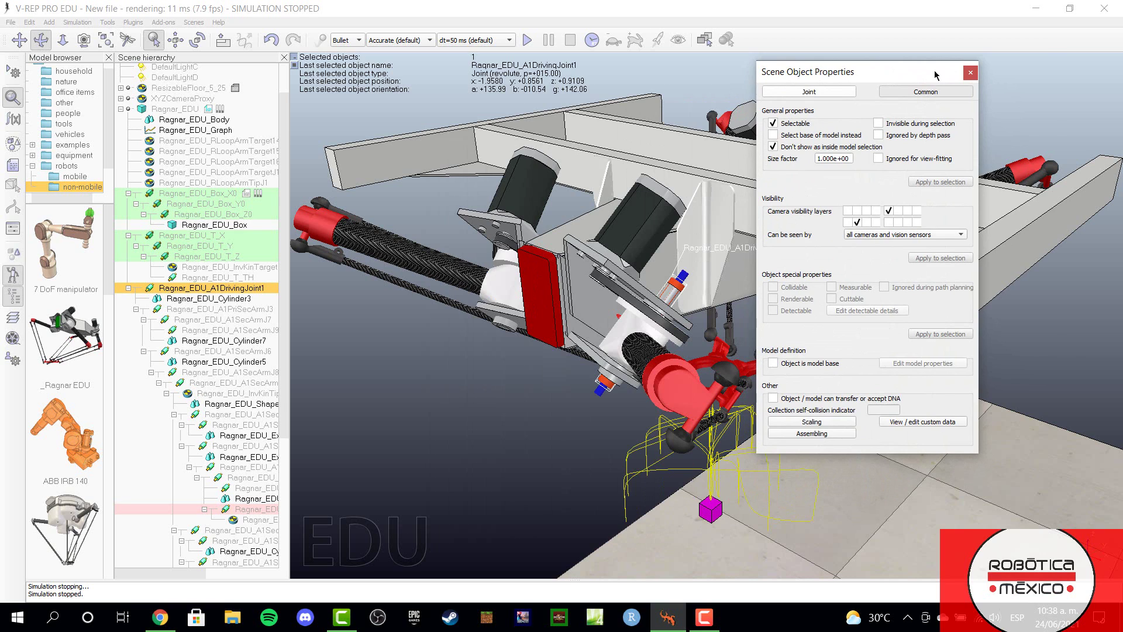
Step: Move the object properties dialog clear of the robot and examine the revealed driving joint below the motor
drag(934, 75, 1006, 53)
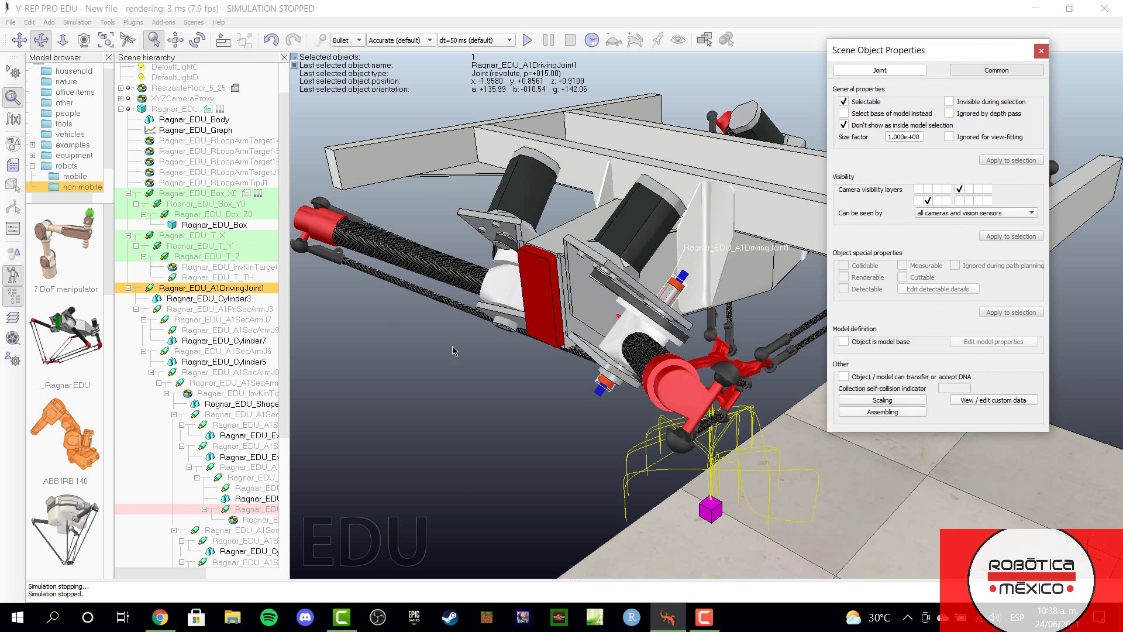
mouse_move(652, 447)
mouse_down()
mouse_move(591, 443)
mouse_move(664, 441)
mouse_up()
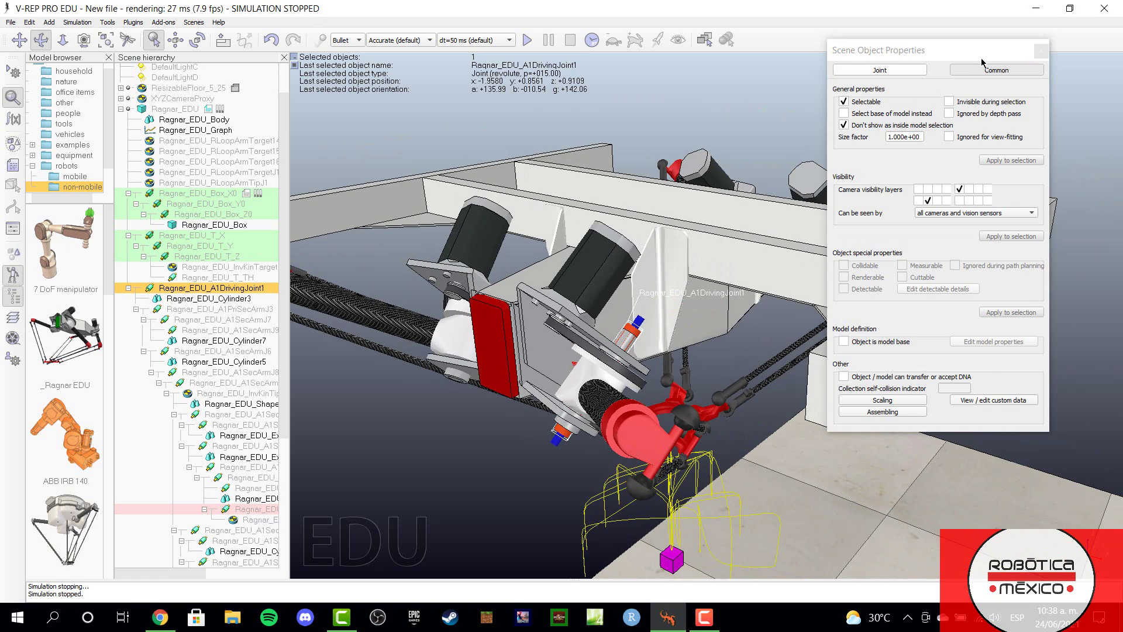
drag(981, 63, 1038, 57)
click(19, 40)
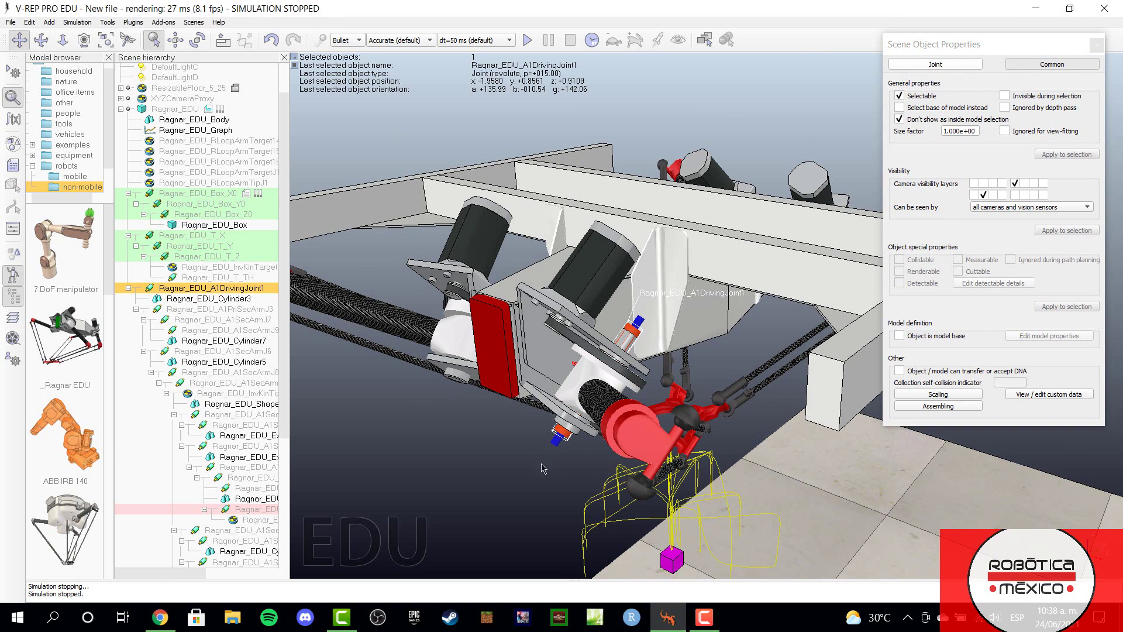
drag(542, 468, 607, 442)
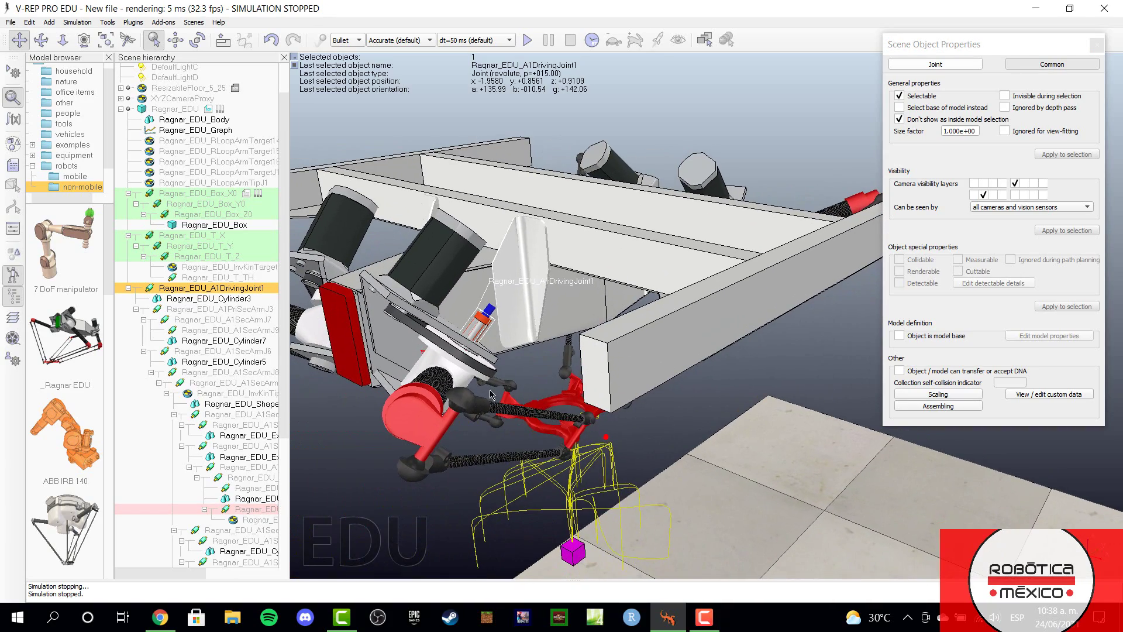
Step: Reveal Ragnar_EDU_A1PriSecArmJ3 by enabling the upper row's fifth camera visibility layer, and show its joint-specific properties
click(156, 310)
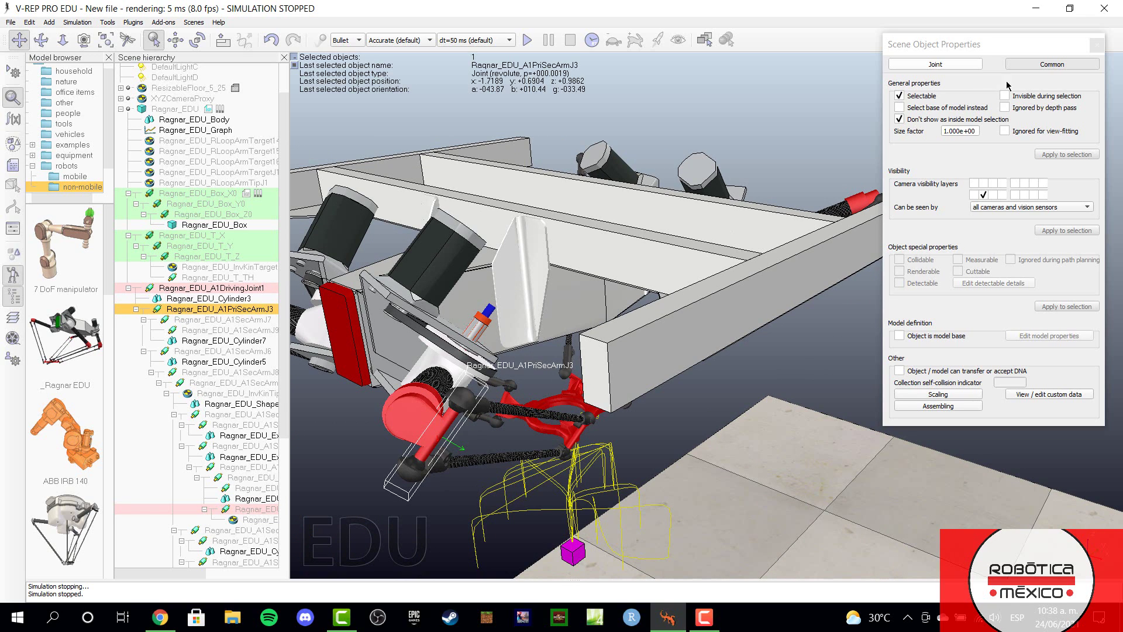
click(1026, 54)
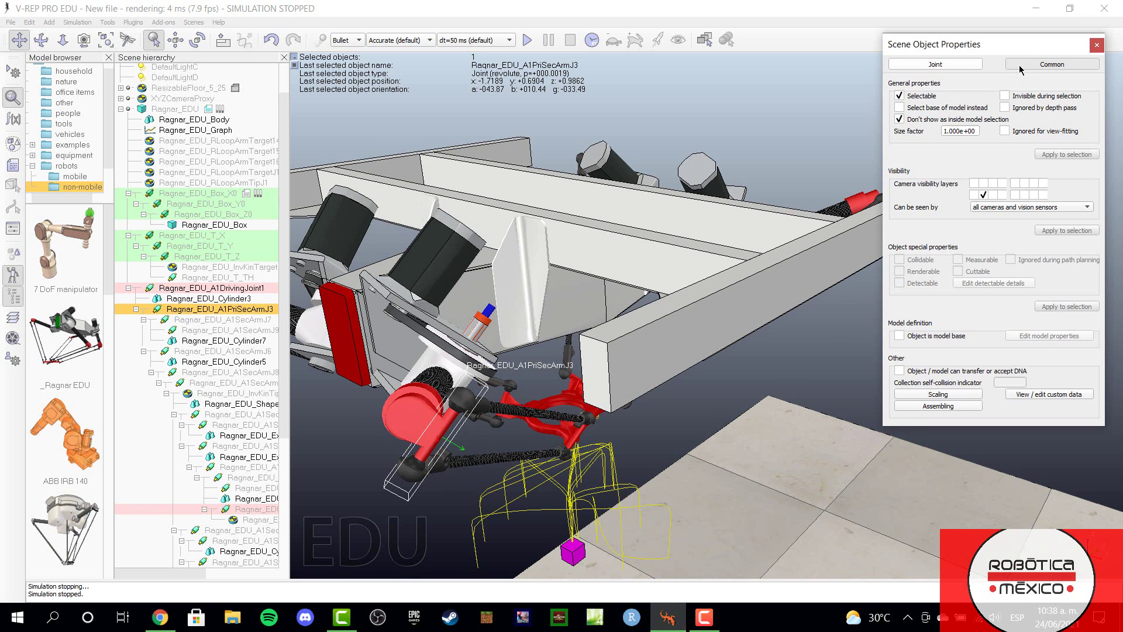
click(1016, 183)
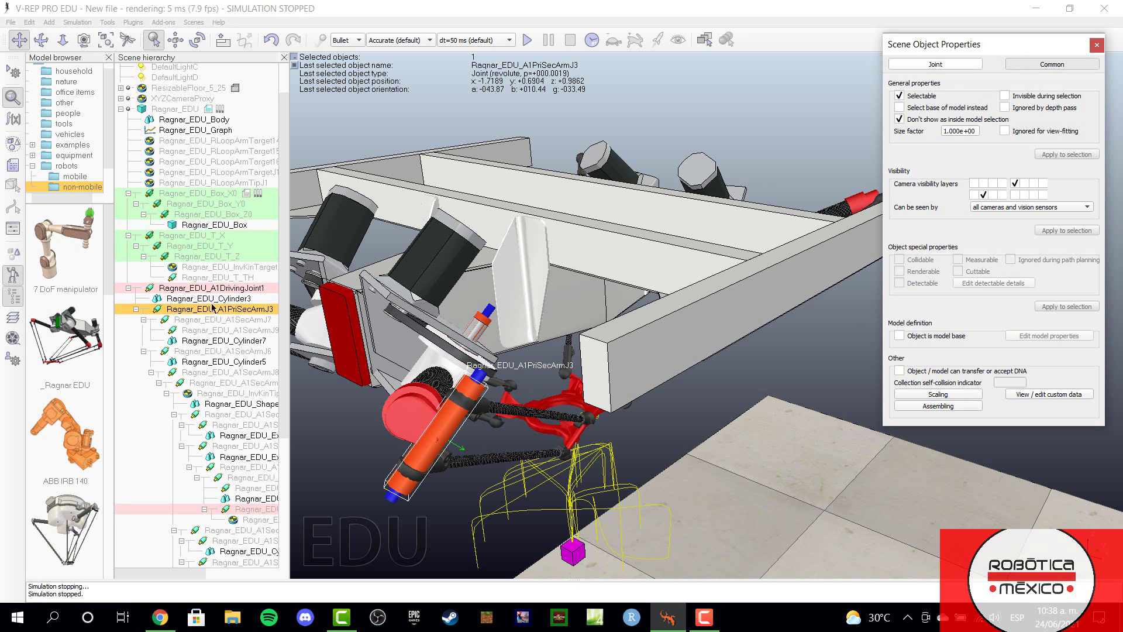
click(963, 65)
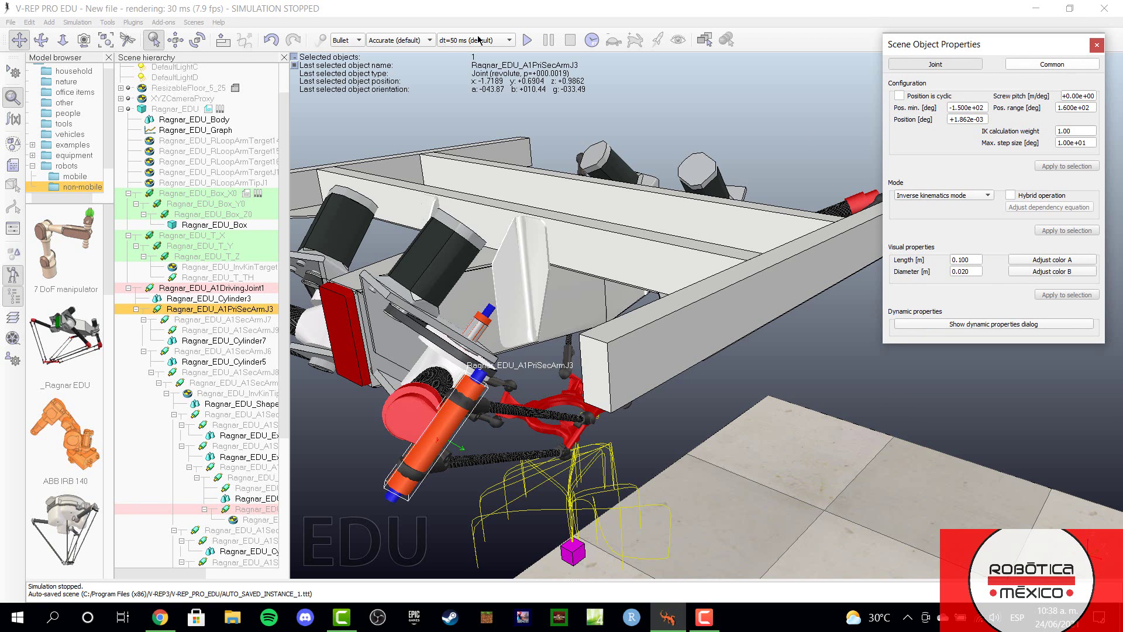
Step: Run the simulation, examine how the driving joint and A1PriSecArmJ3 move the Ragnar arm from several views, and stop it
click(527, 40)
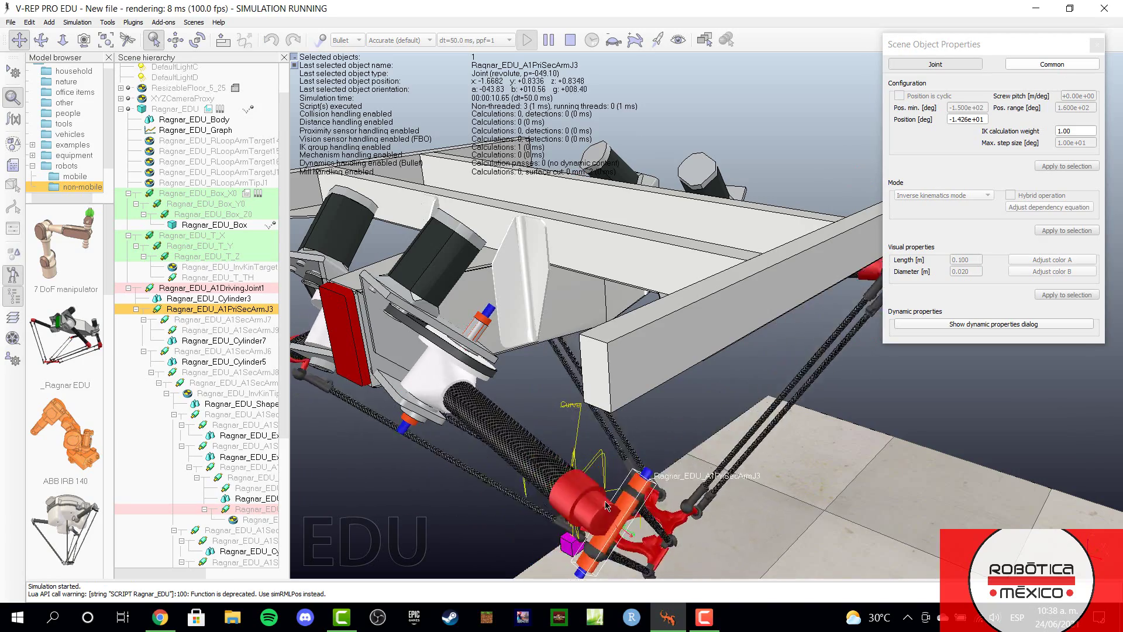
scroll(478, 323, down, 3)
scroll(479, 322, up, 6)
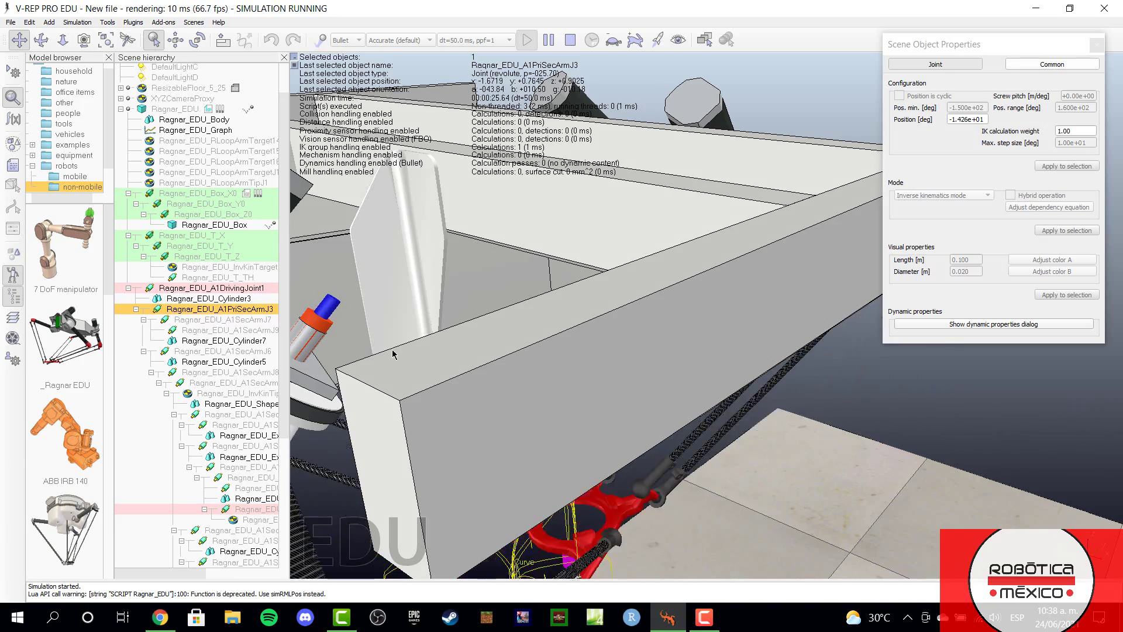
drag(394, 350, 538, 351)
scroll(539, 355, down, 2)
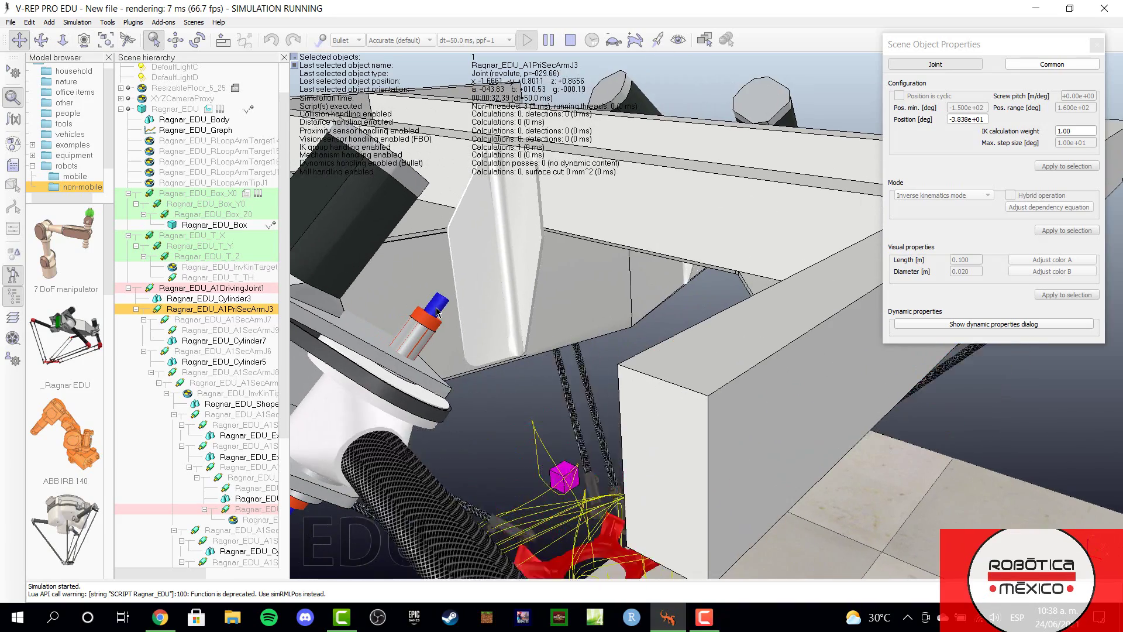
mouse_move(459, 443)
middle_down()
mouse_move(373, 326)
mouse_move(557, 371)
middle_up()
scroll(557, 371, up, 2)
scroll(557, 370, down, 2)
scroll(696, 462, up, 1)
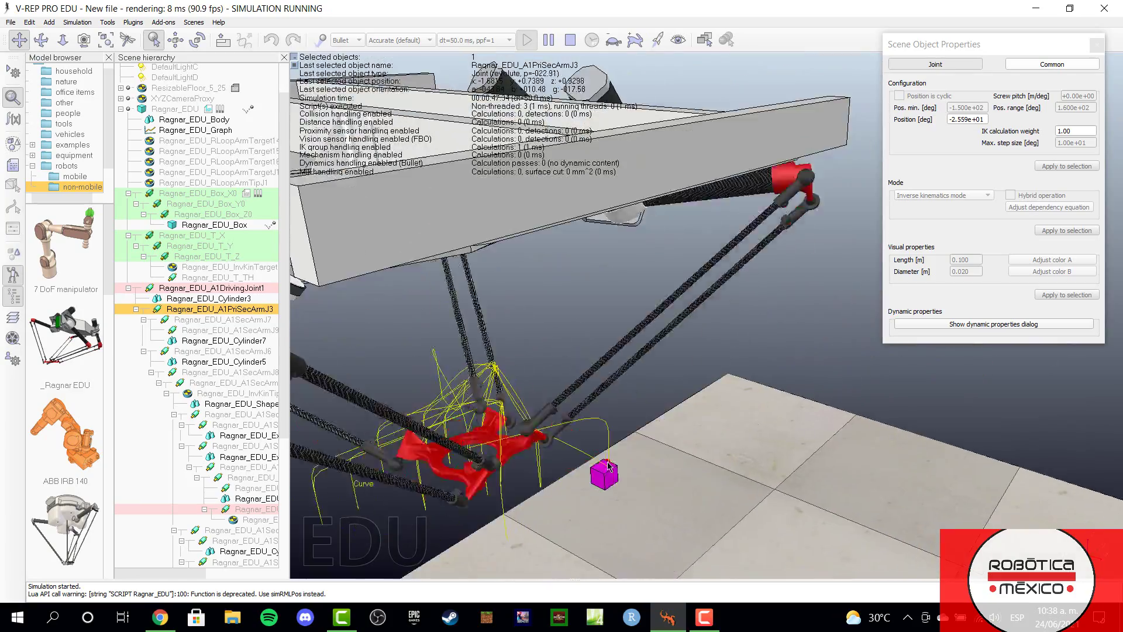
scroll(697, 462, down, 1)
drag(696, 462, 588, 364)
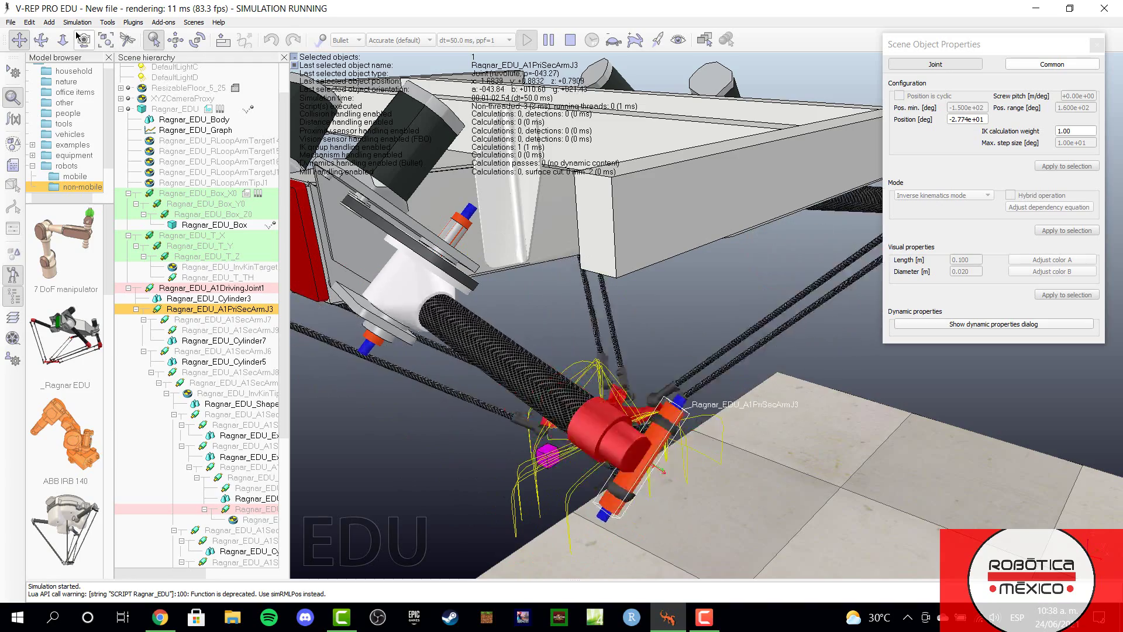
click(570, 40)
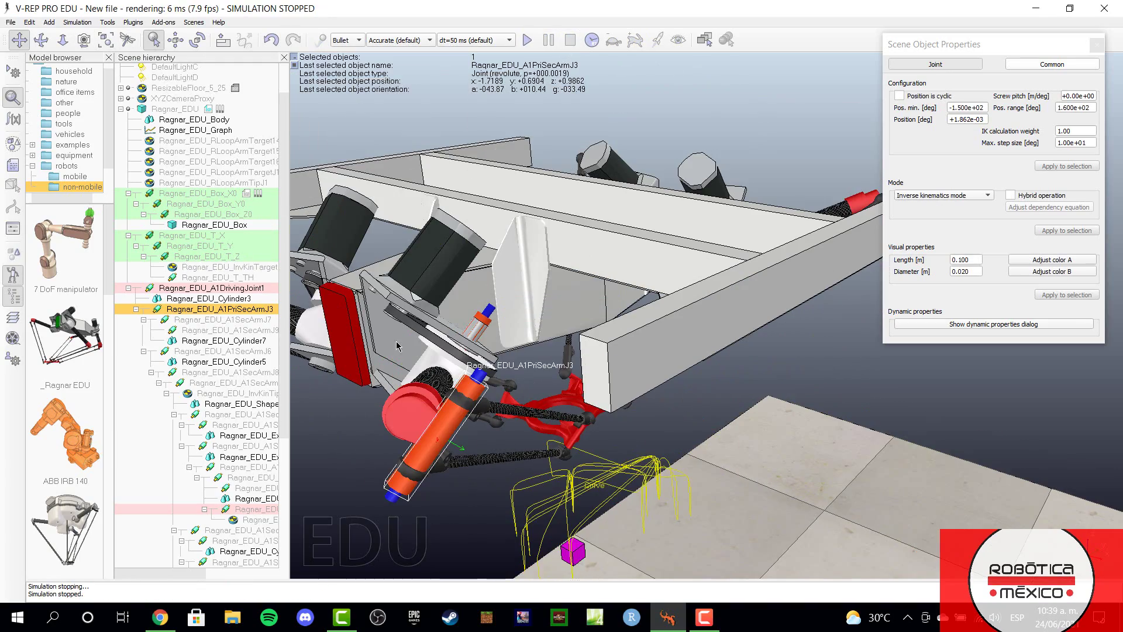
Step: Replace the Ragnar_EDU robot in the scene with the ACM-R5 model from the mobile robots
click(514, 264)
key(Delete)
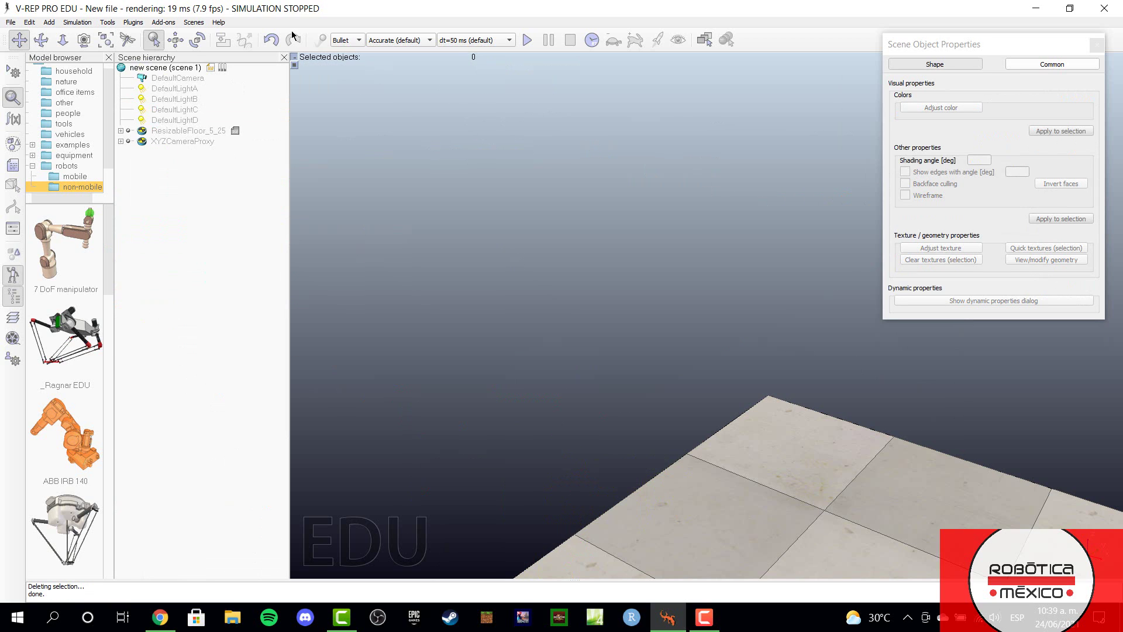
scroll(386, 310, down, 3)
scroll(704, 391, up, 5)
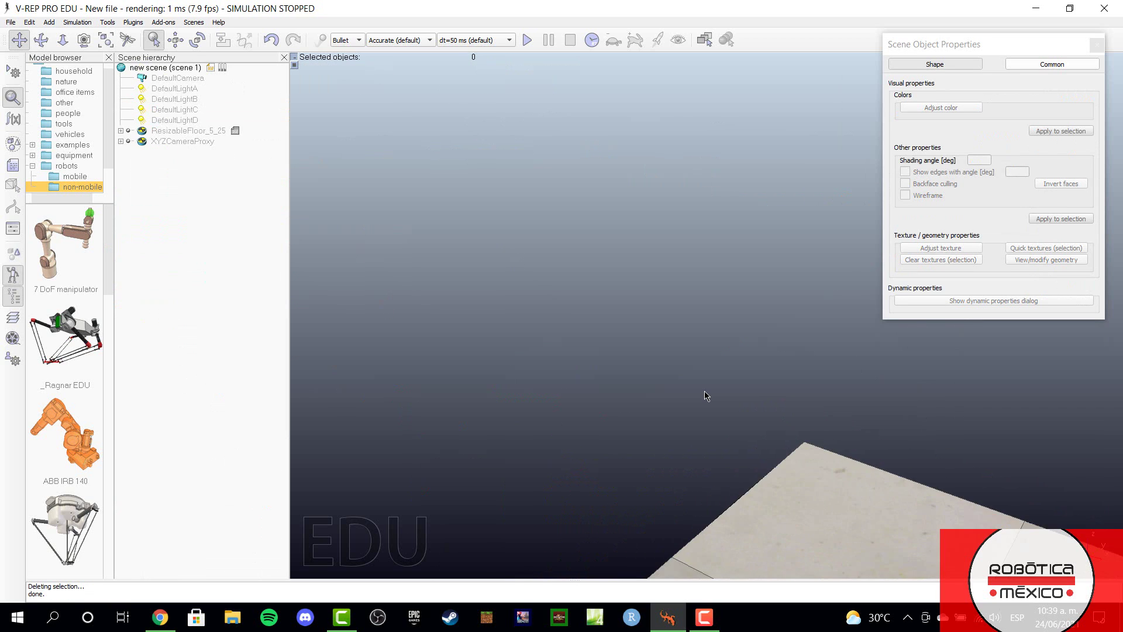
scroll(704, 391, down, 3)
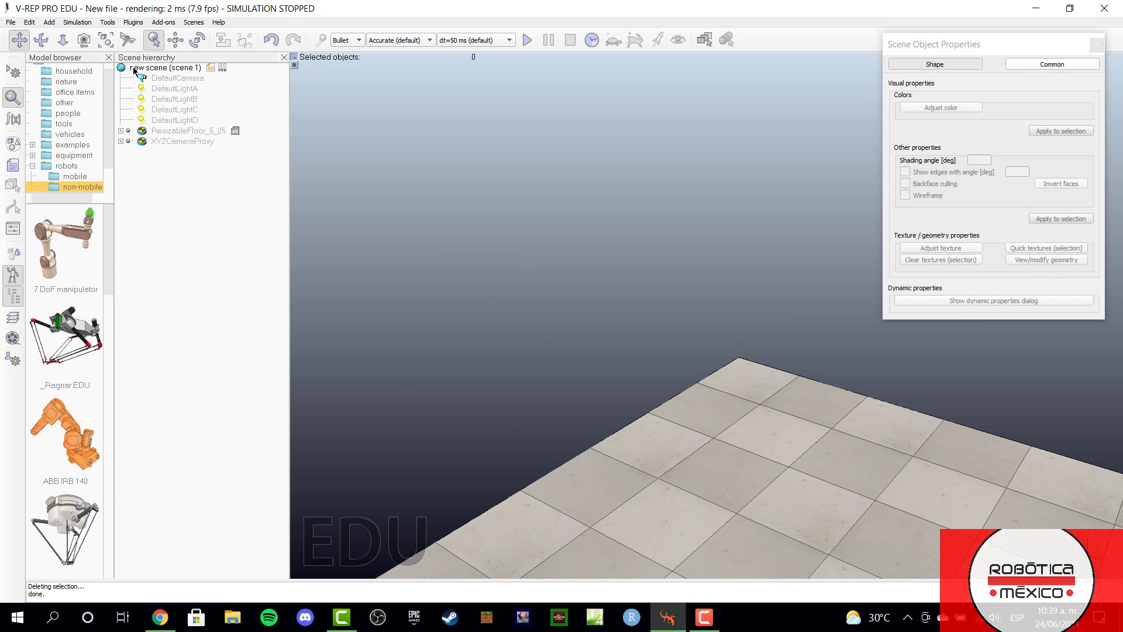
drag(746, 477, 648, 259)
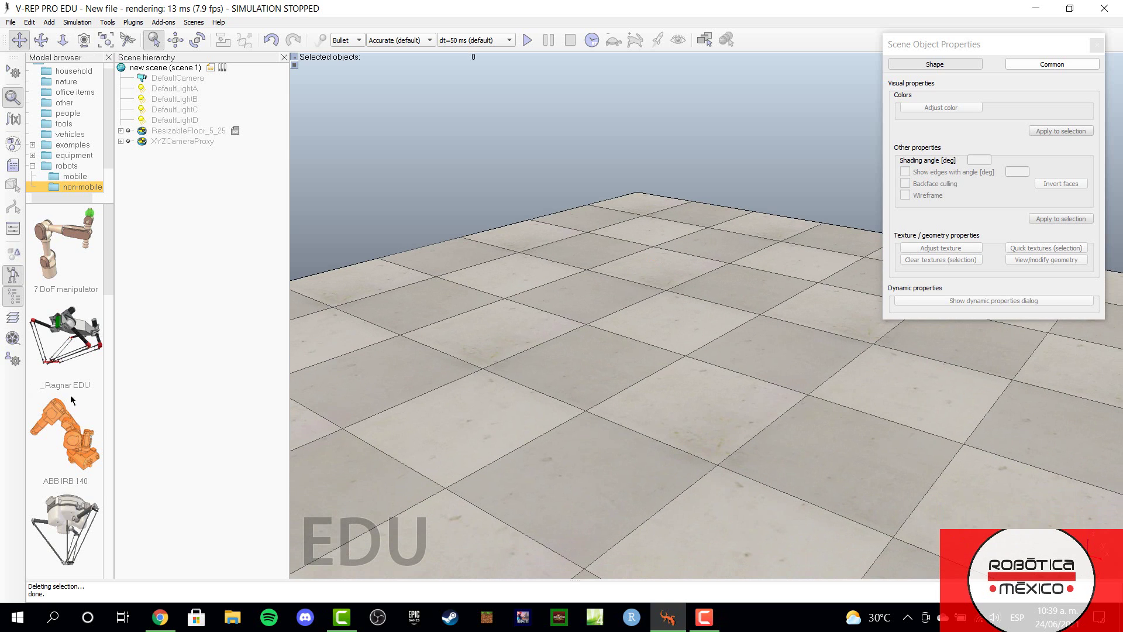
click(70, 176)
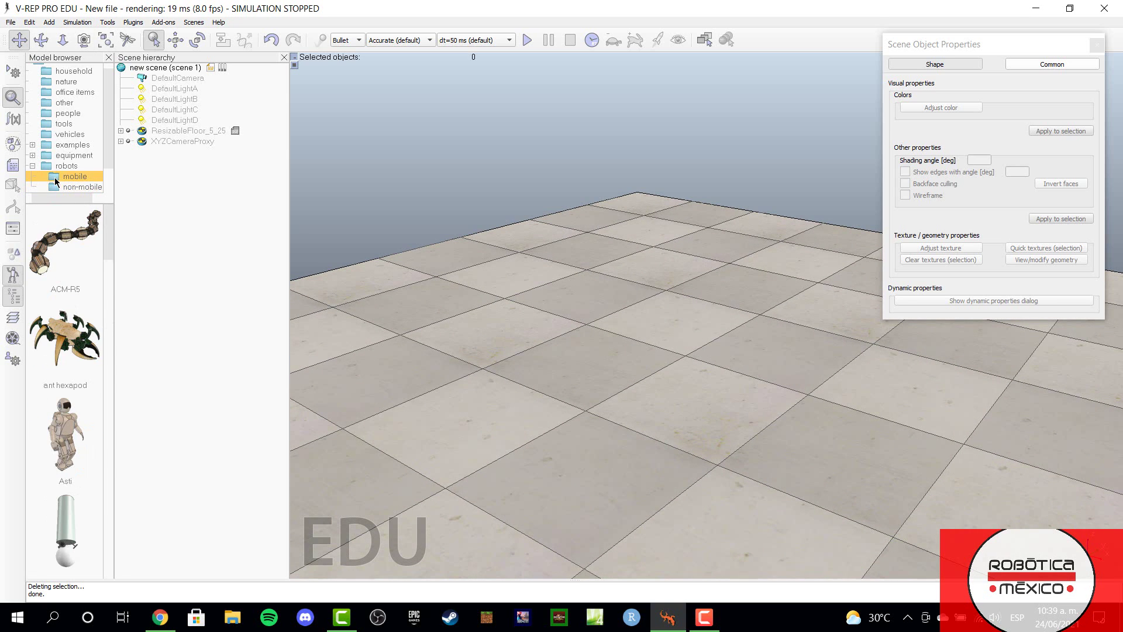
drag(49, 259, 626, 321)
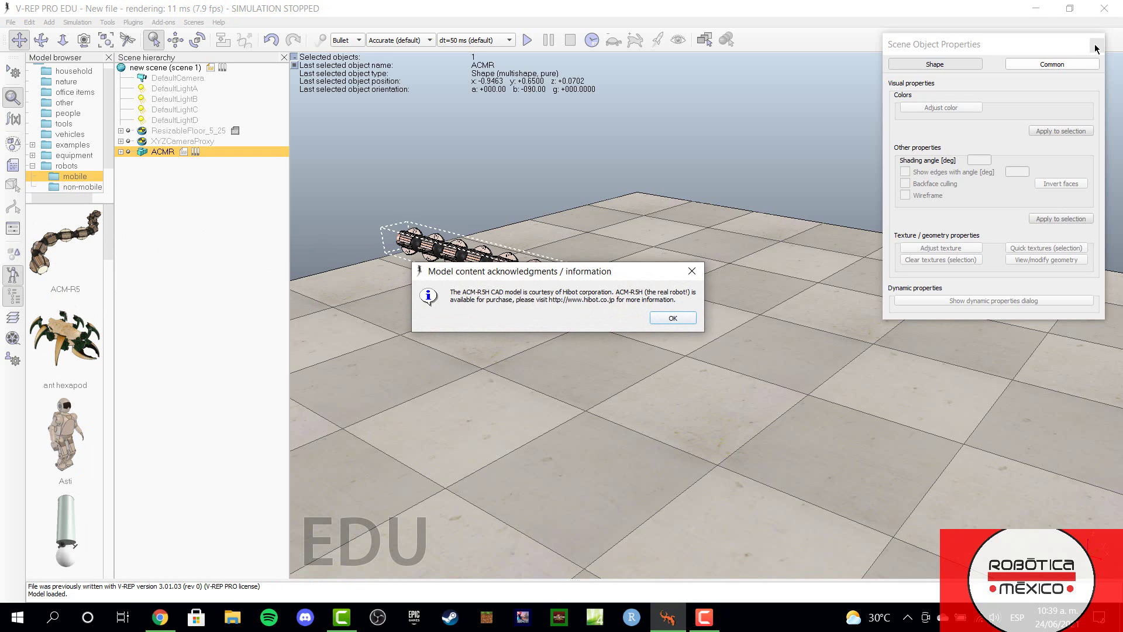
Step: Dismiss the model acknowledgment and object properties, and run the simulation briefly to watch how the ACM-R5 moves before stopping it
click(678, 320)
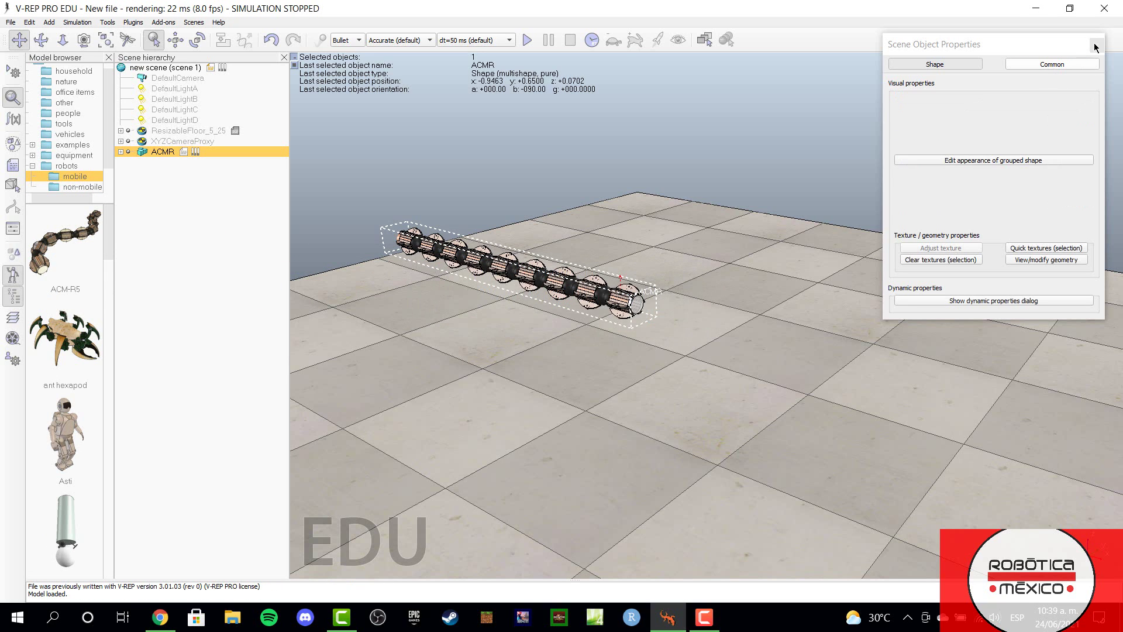
click(1096, 46)
click(527, 39)
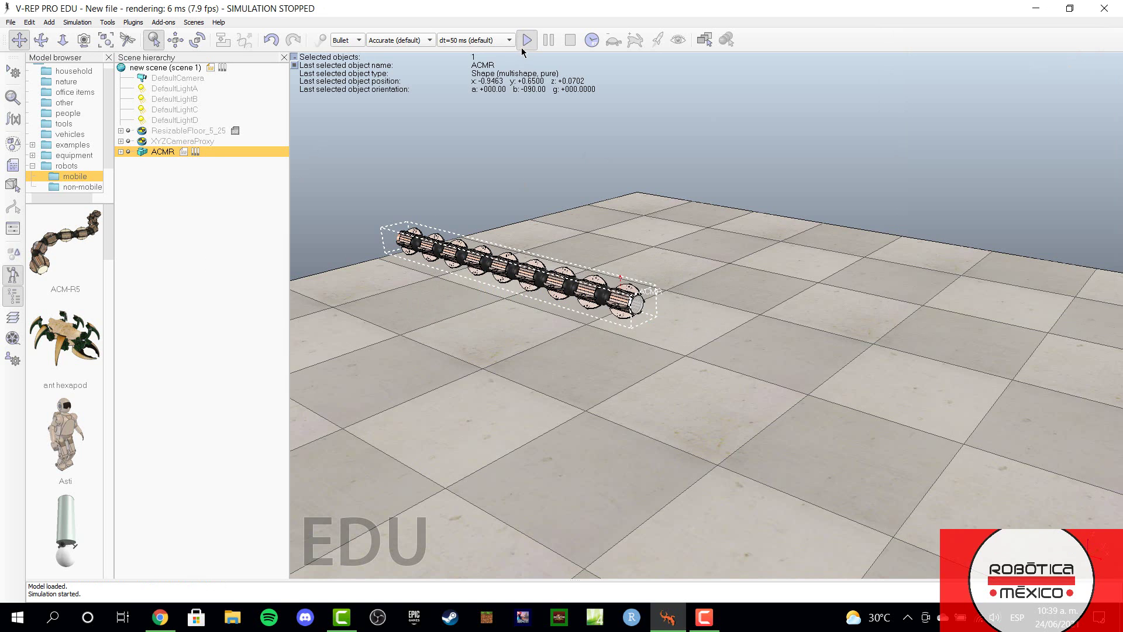
click(570, 40)
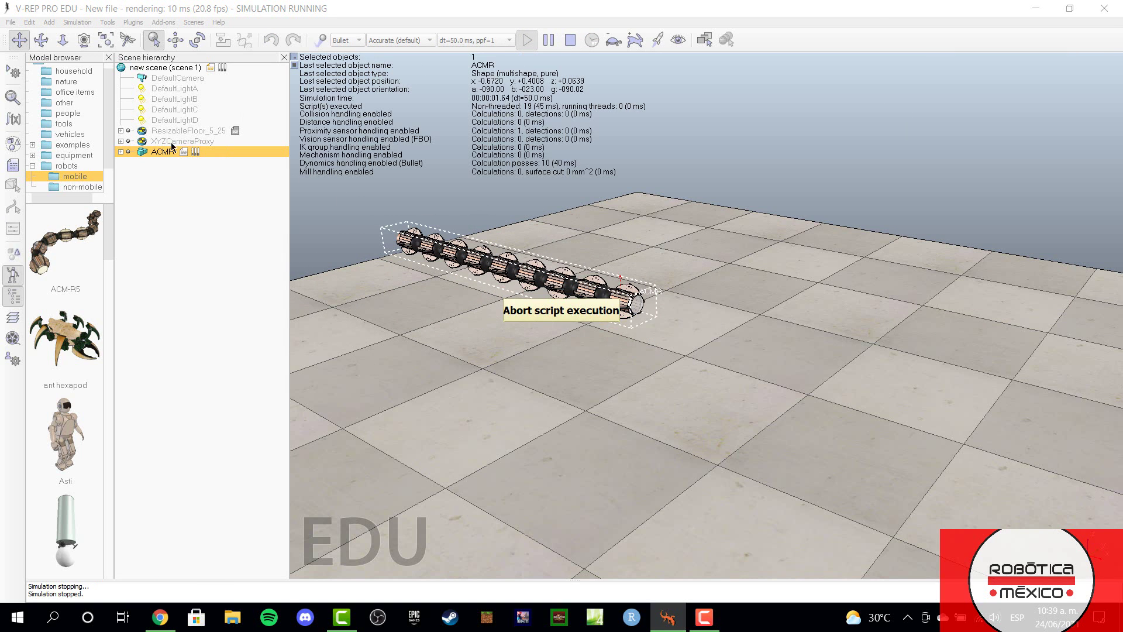
Step: Expand the ACMR hierarchy and reveal ACMR_wheelJoint0 by enabling the upper row's fifth camera visibility layer in its common properties
click(121, 152)
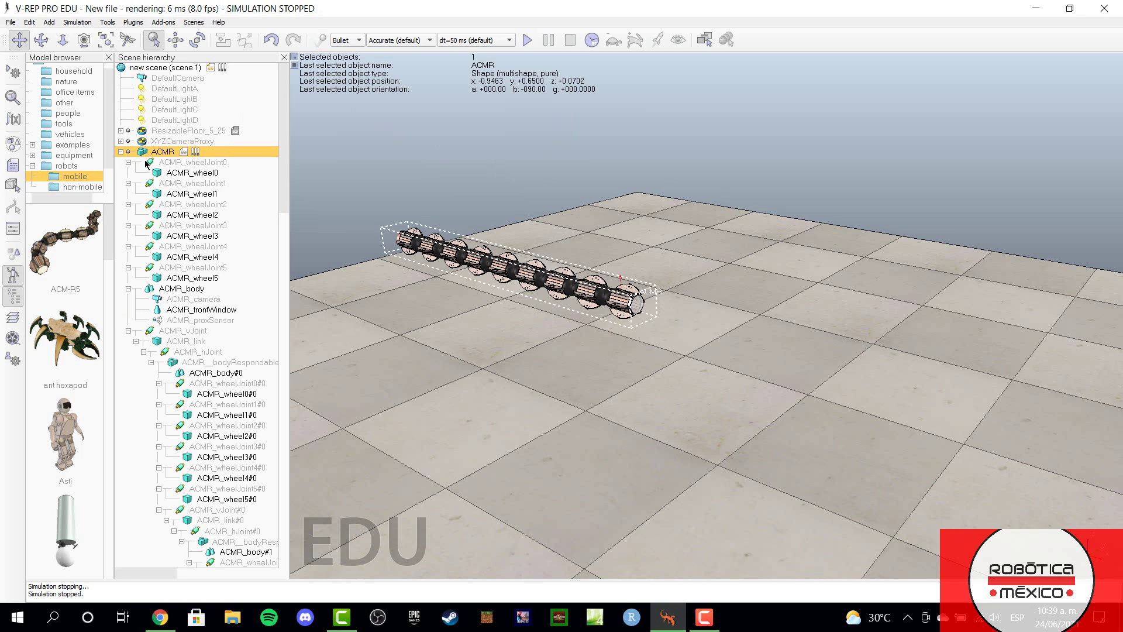
click(160, 172)
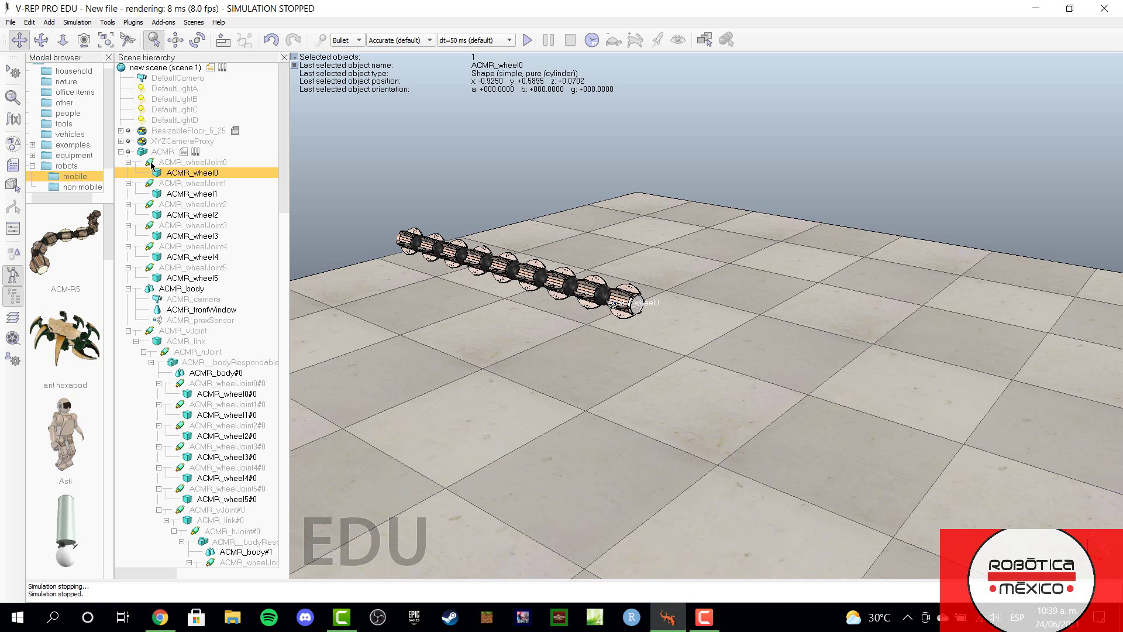
double_click(150, 163)
click(1050, 64)
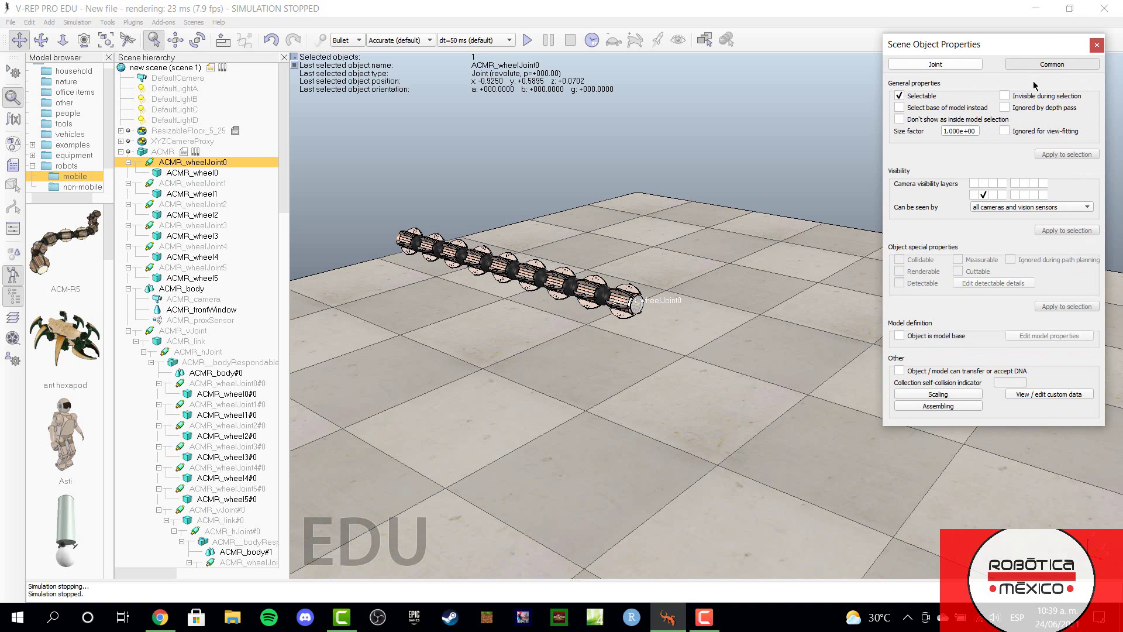
click(1017, 195)
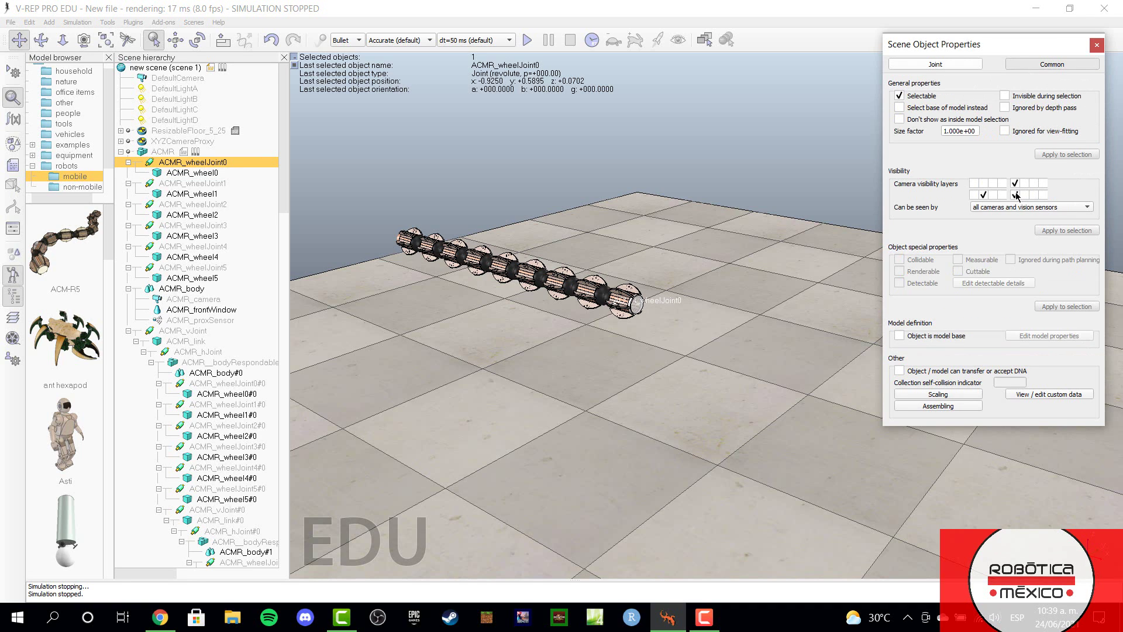
Step: Frame ACMR_wheelJoint0 in the view and examine up close how the joint sits on the robot's wheel
scroll(628, 338, down, 3)
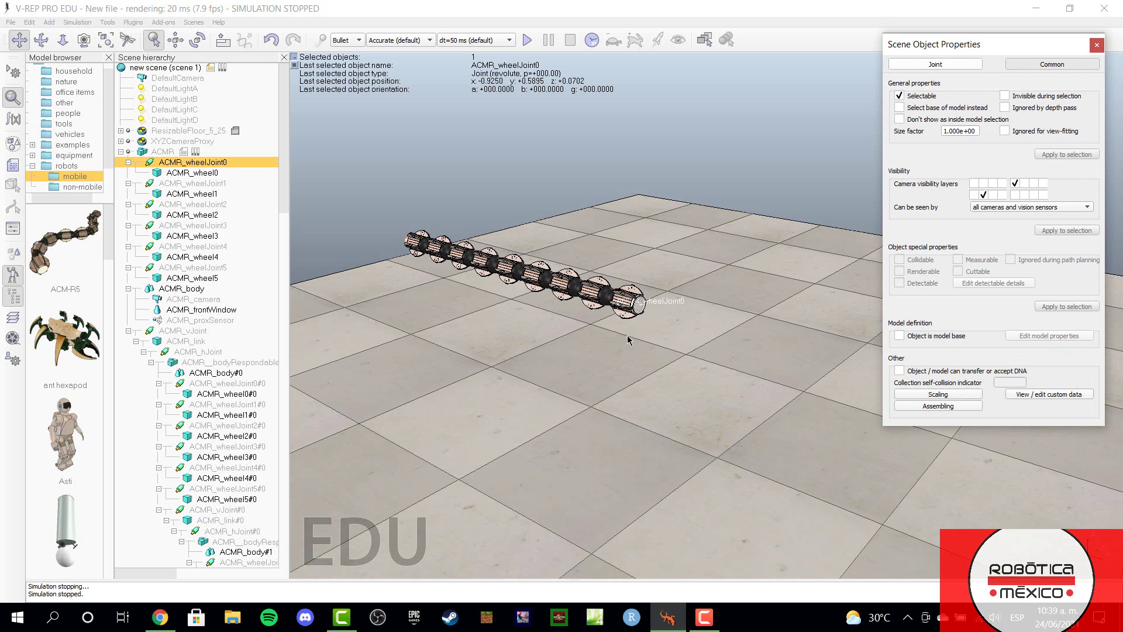
click(98, 48)
scroll(762, 274, up, 2)
scroll(762, 273, down, 3)
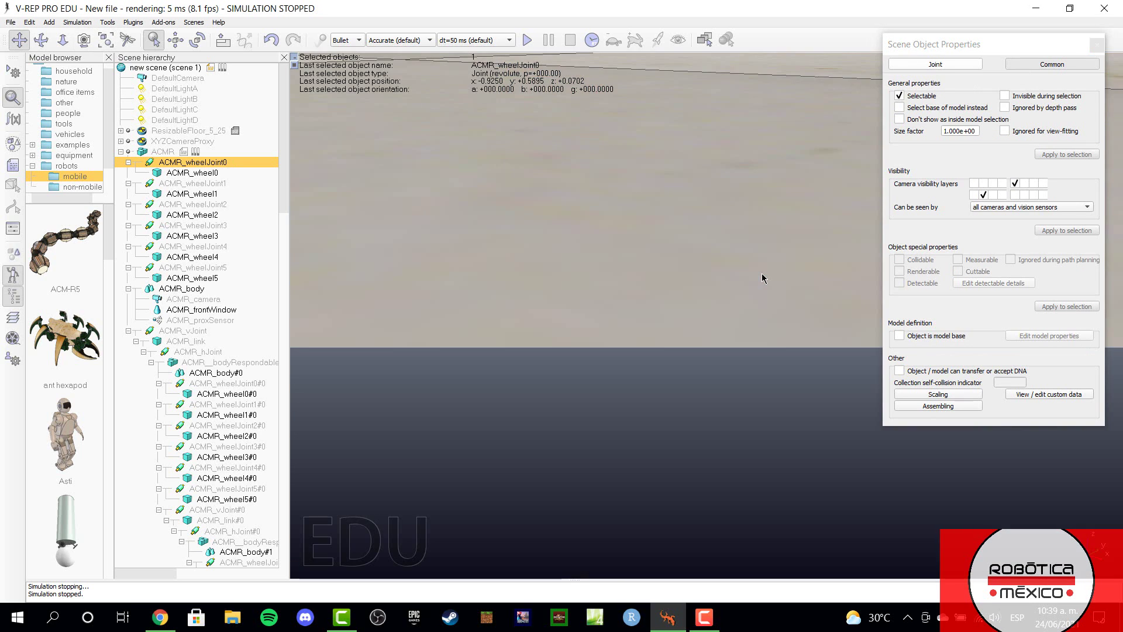
scroll(762, 272, up, 2)
scroll(762, 273, down, 8)
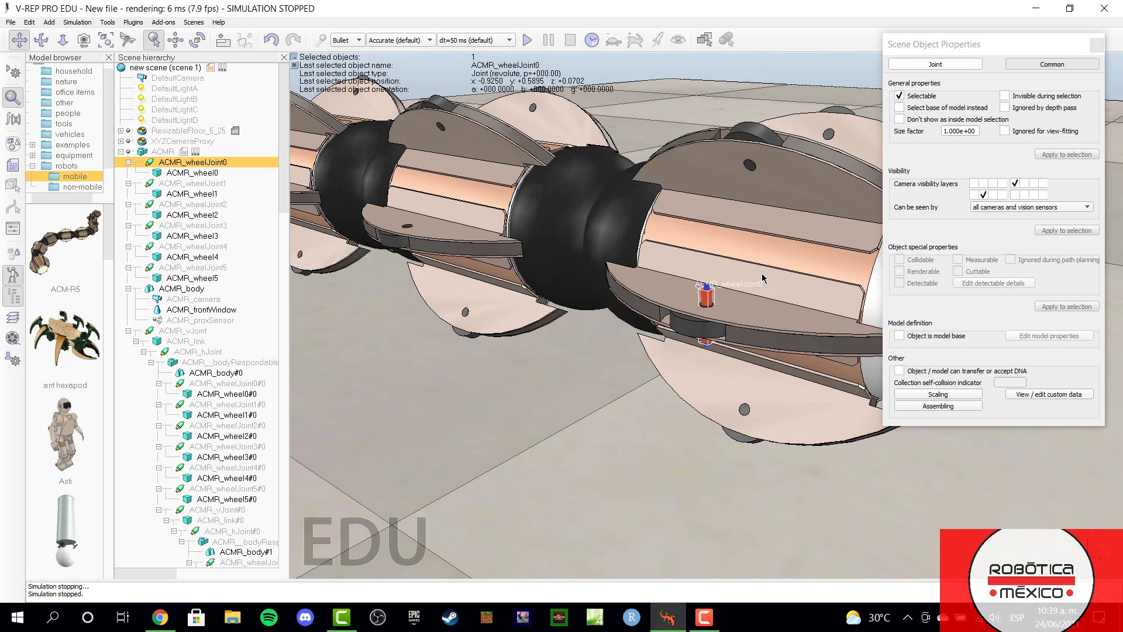
scroll(730, 358, up, 5)
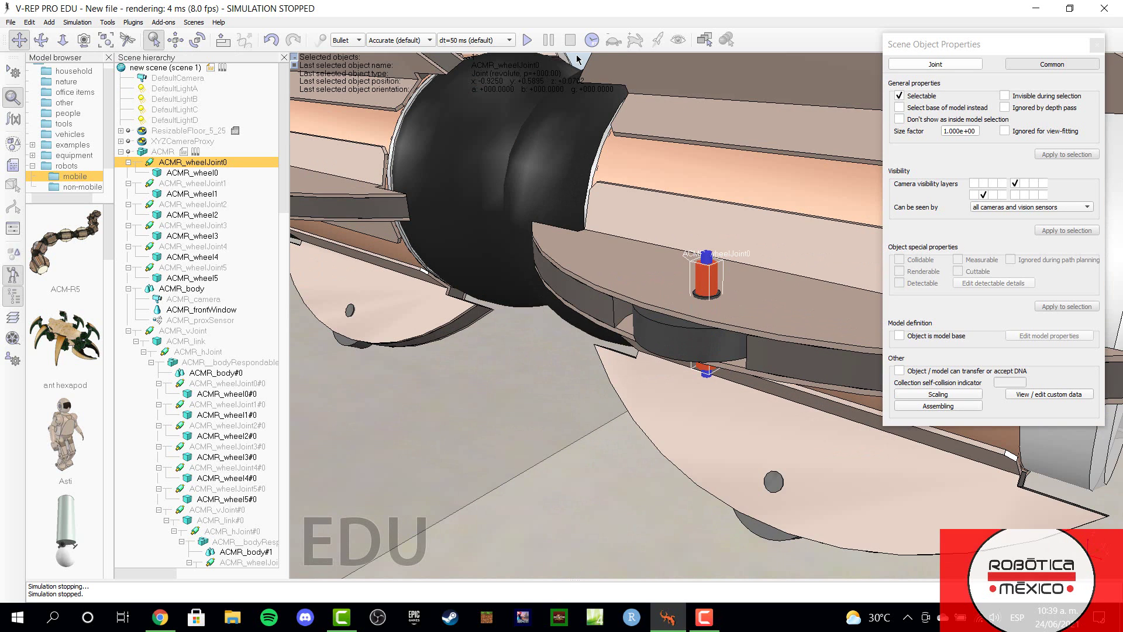
Step: Run the simulation from a close view and again from a wider one to examine the ACM-R5's joint motion, stopping it each time
click(528, 43)
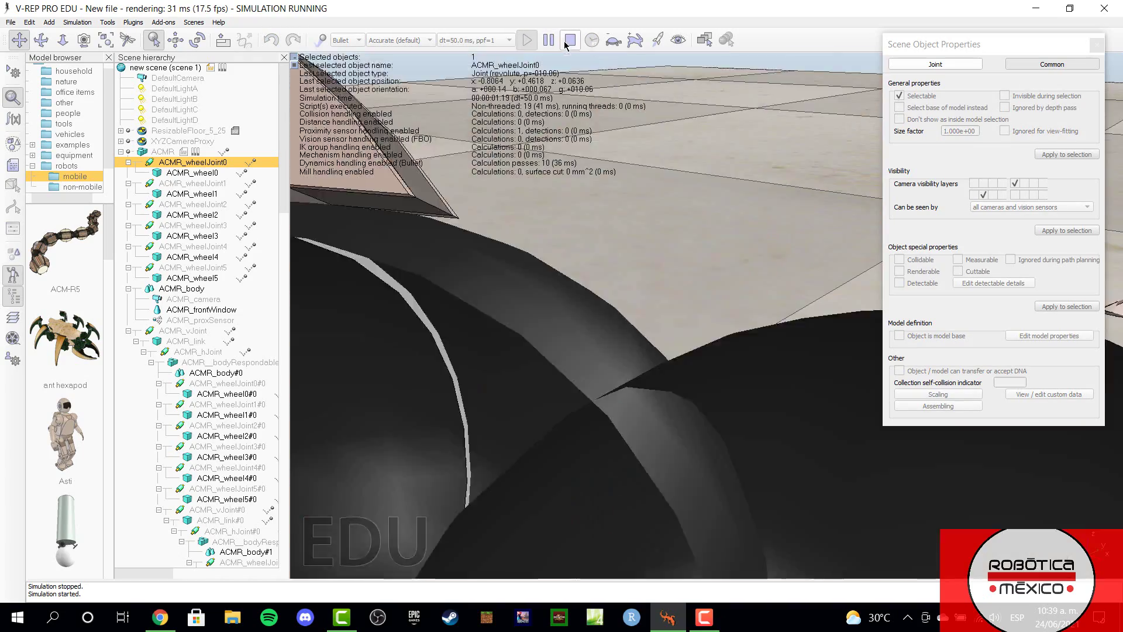
click(565, 44)
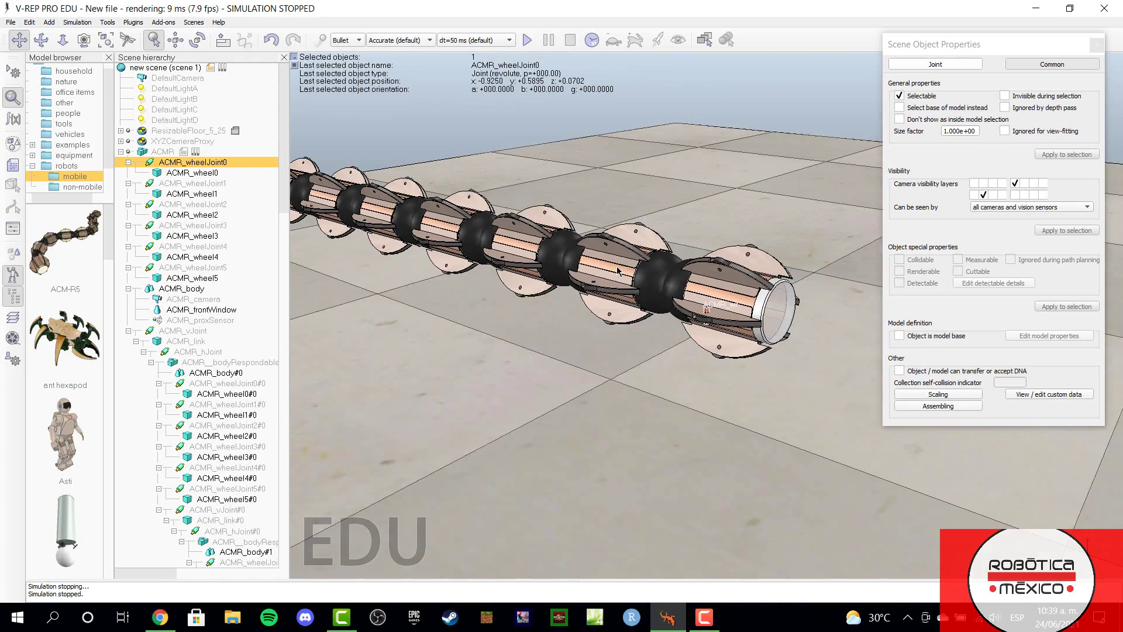
click(526, 40)
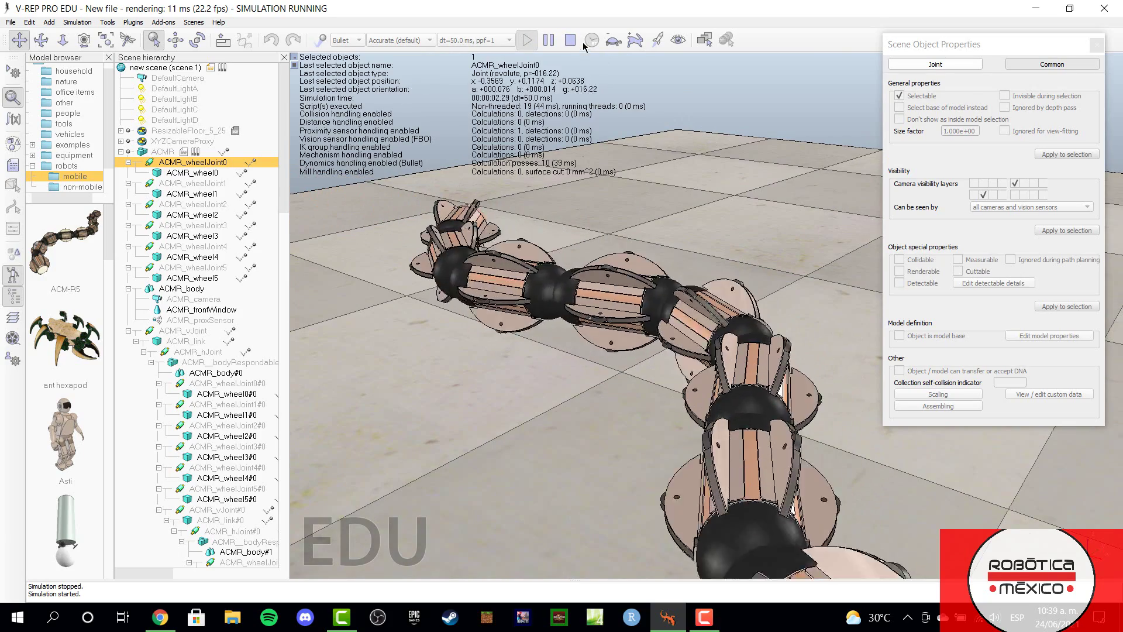
click(568, 41)
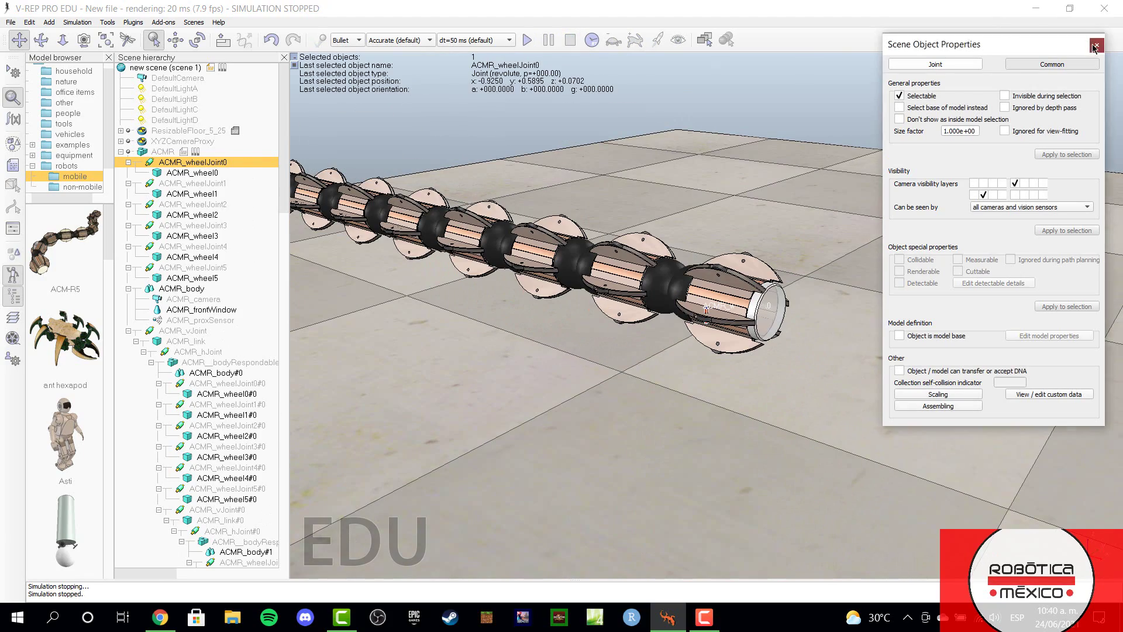
Step: Review the rest of the ACMR hierarchy with the properties dialog closed, and delete the ACM-R5 robot from the scene
click(1095, 46)
scroll(188, 291, down, 15)
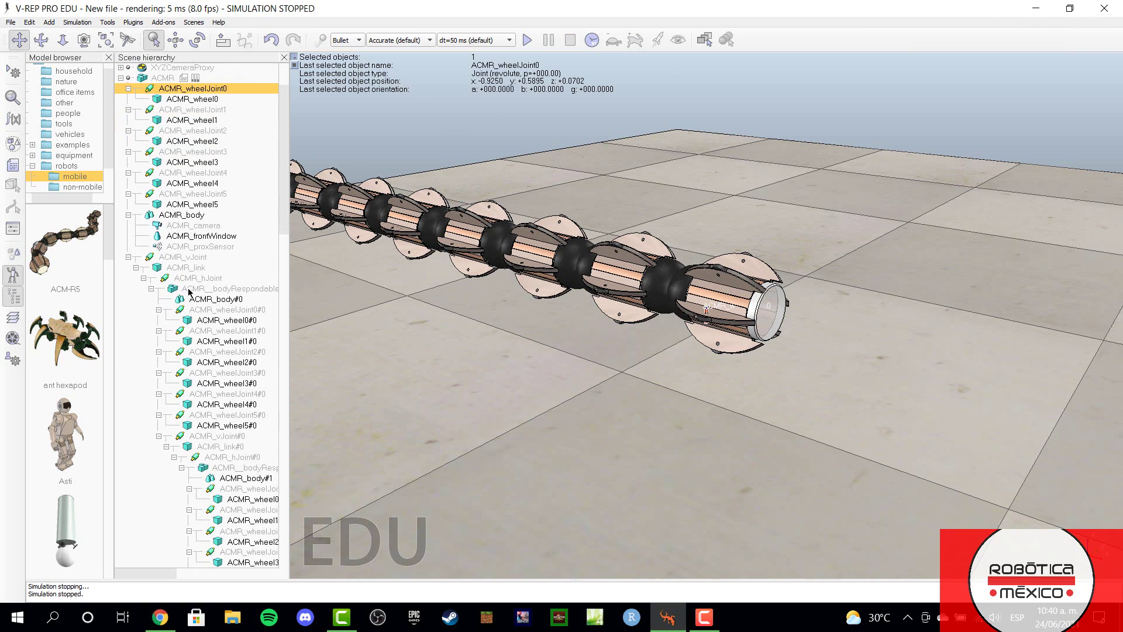
scroll(193, 288, up, 11)
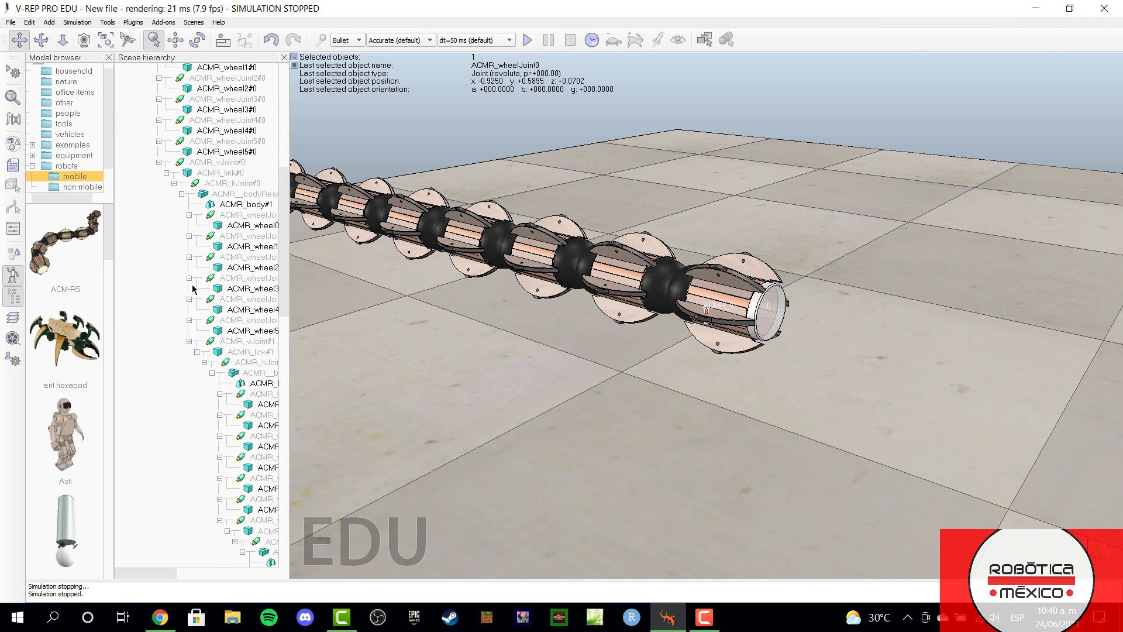
scroll(192, 289, up, 4)
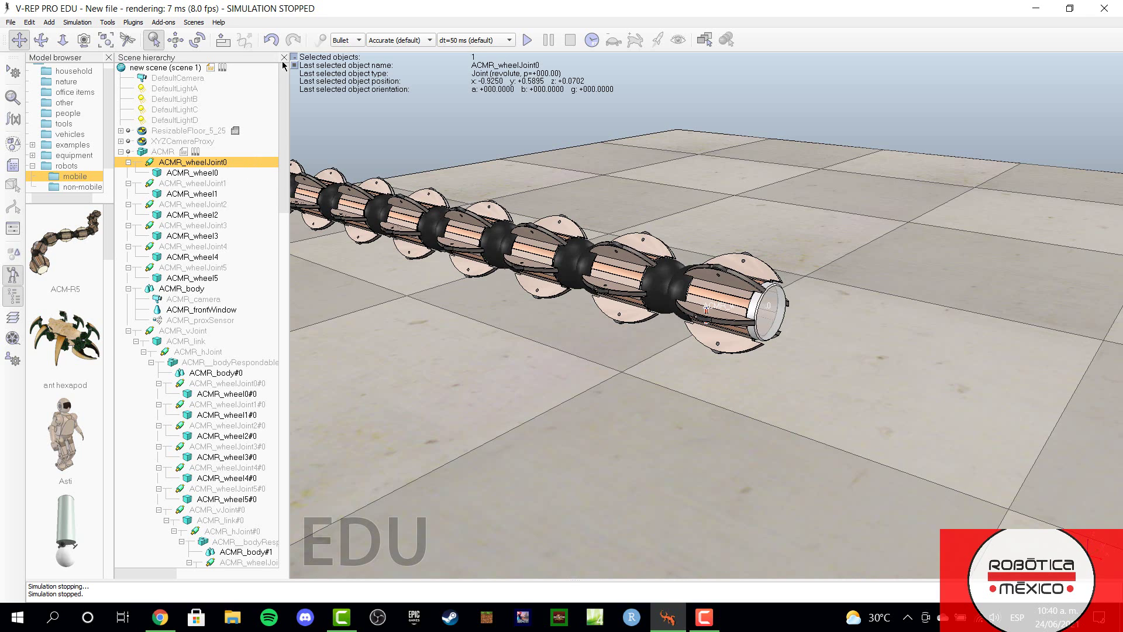
click(531, 283)
key(Delete)
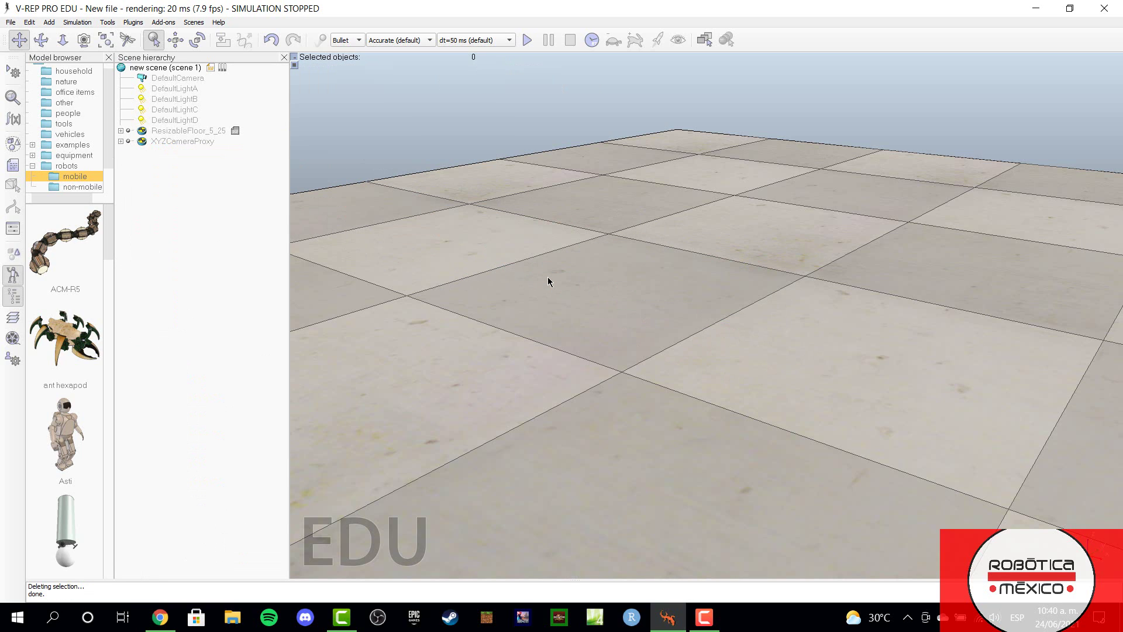